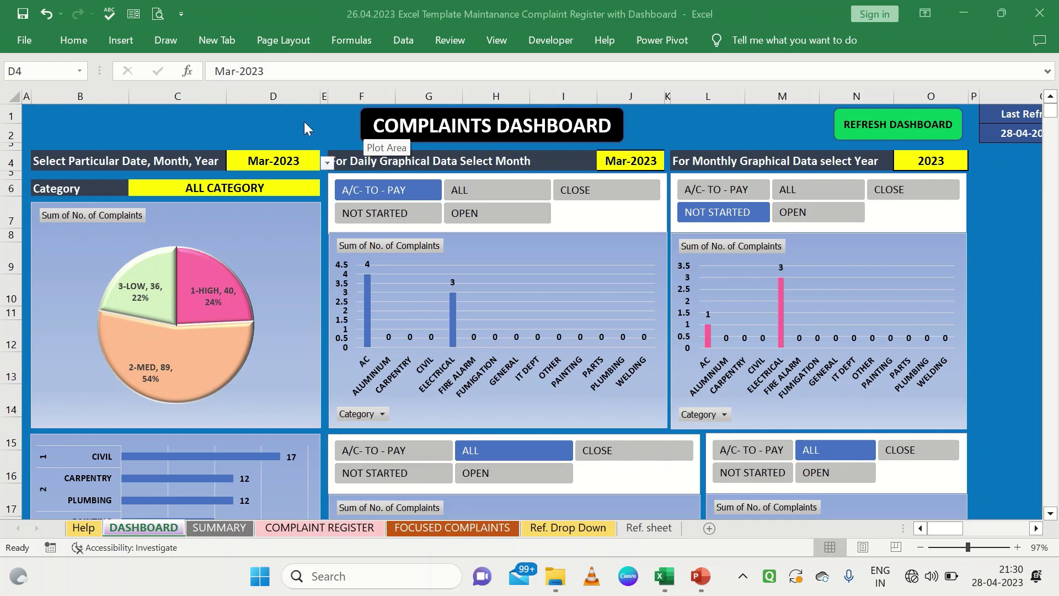
scroll(335, 237, down, 2)
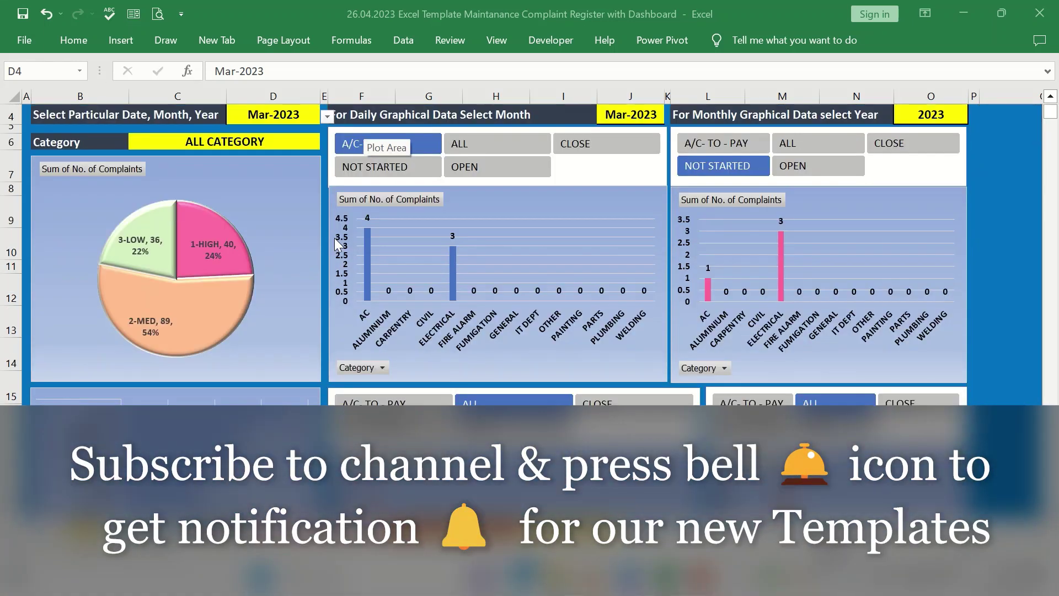
scroll(335, 237, up, 1)
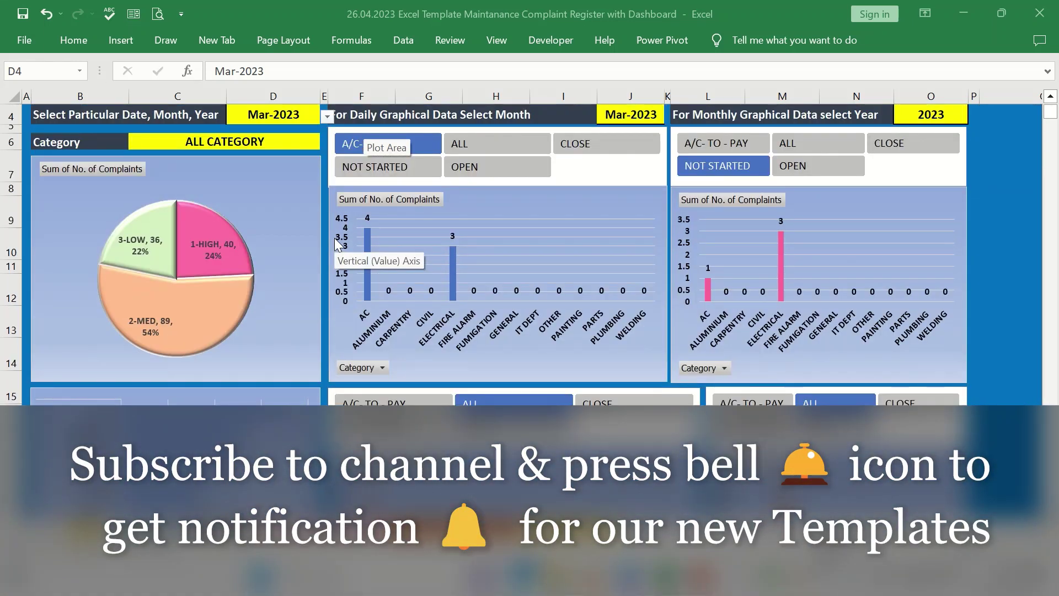
scroll(334, 237, up, 1)
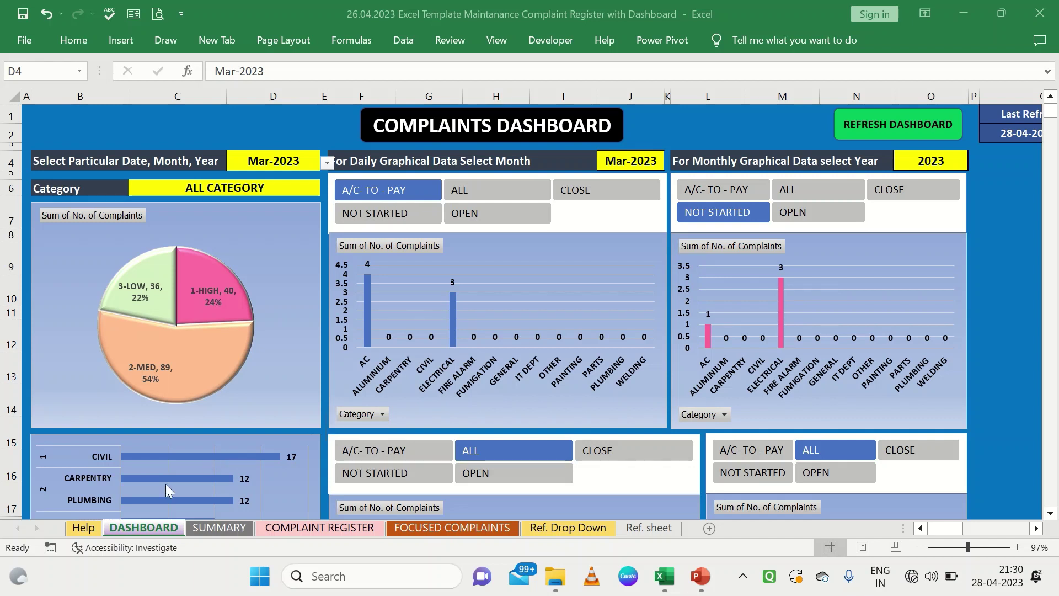
Look through the Help, DASHBOARD, SUMMARY, COMPLAINT REGISTER, FOCUSED COMPLAINTS and Ref. Drop Down sheets, ending back on the DASHBOARD sheet.
click(84, 528)
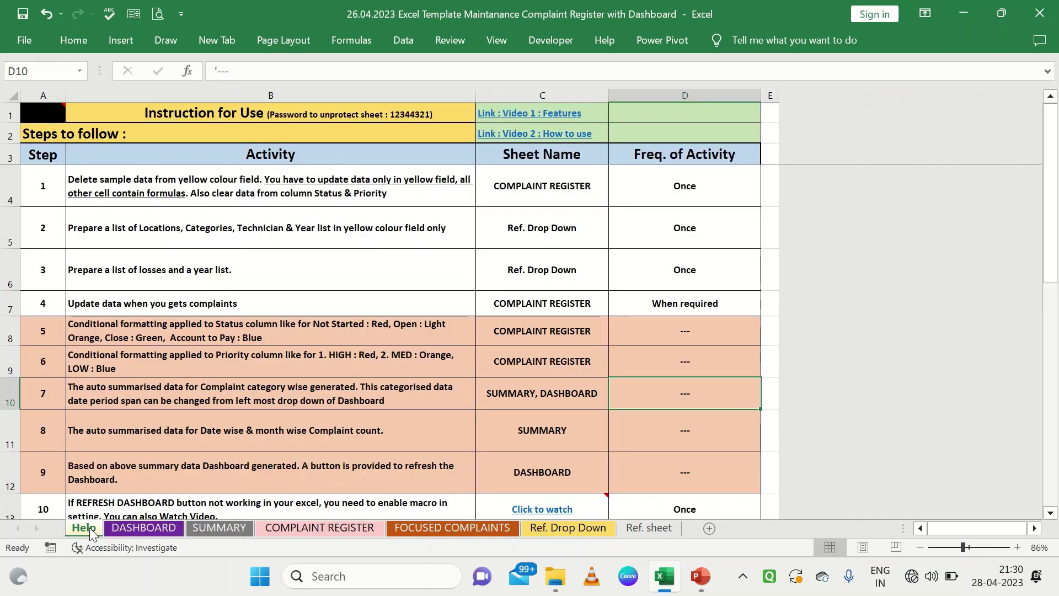
click(158, 530)
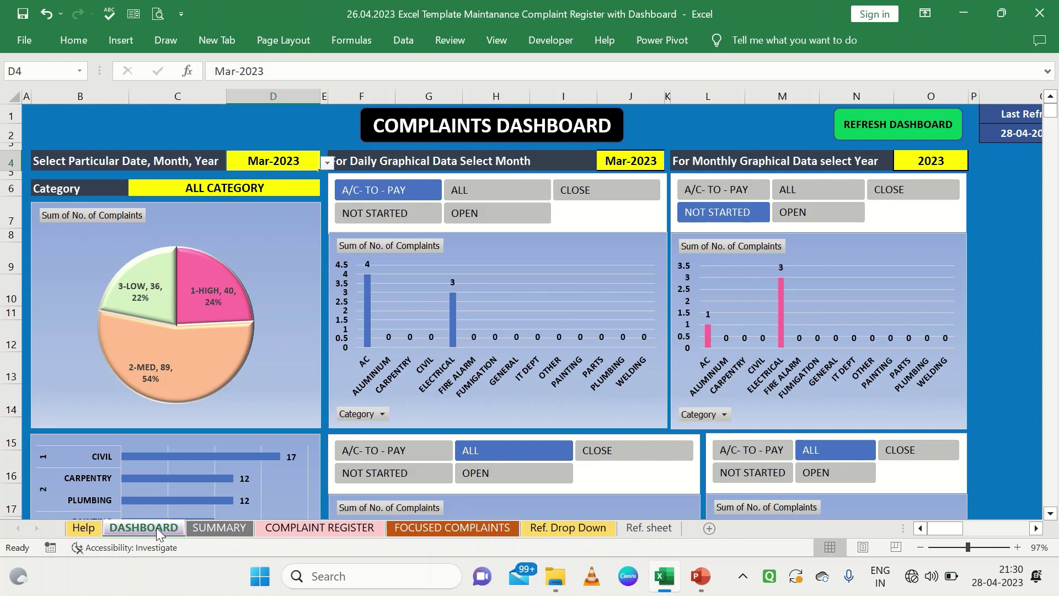
click(203, 528)
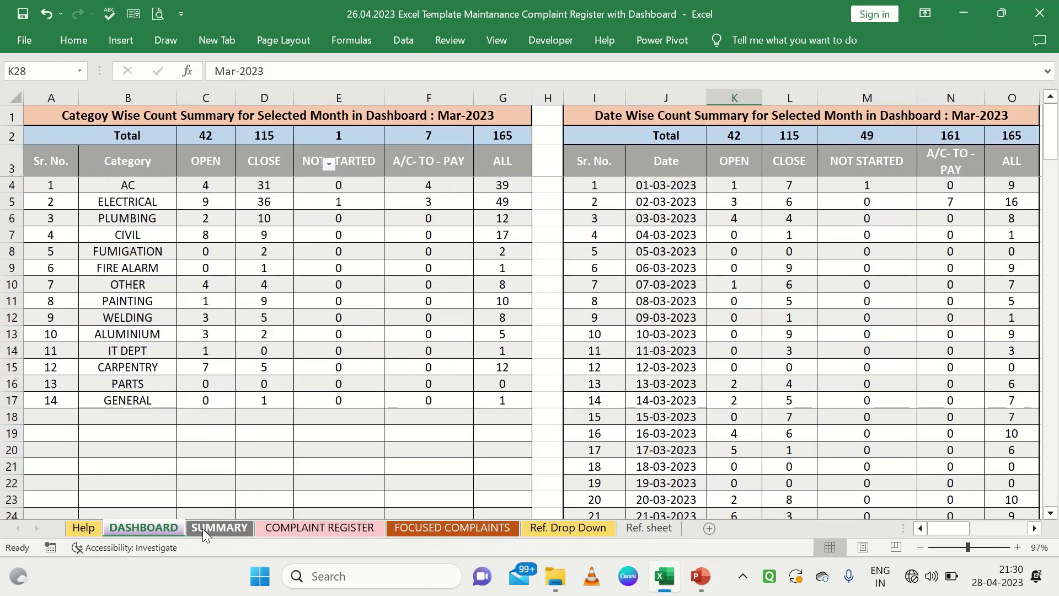
click(290, 529)
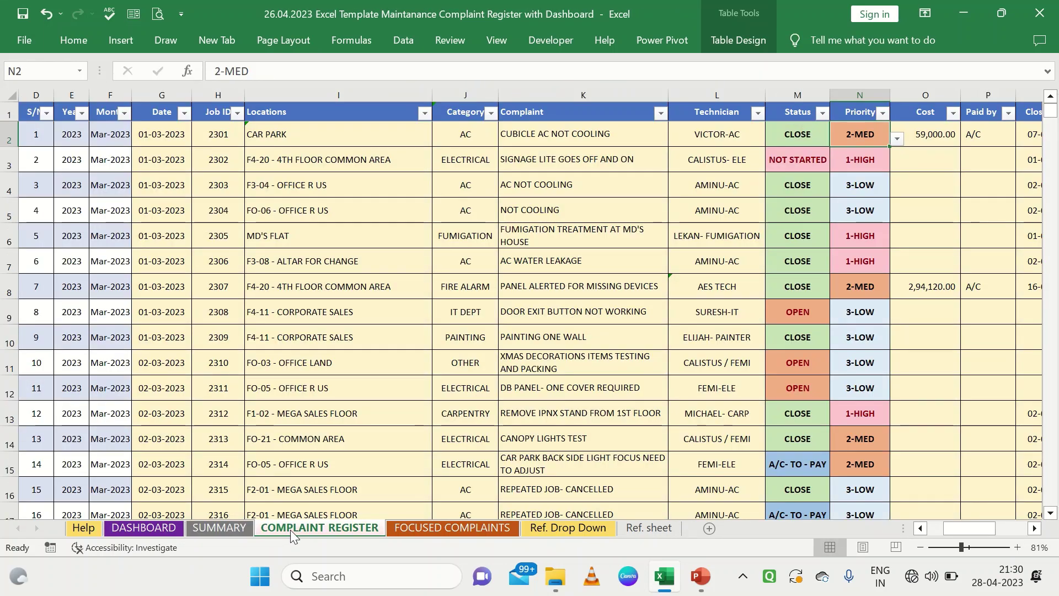
click(411, 529)
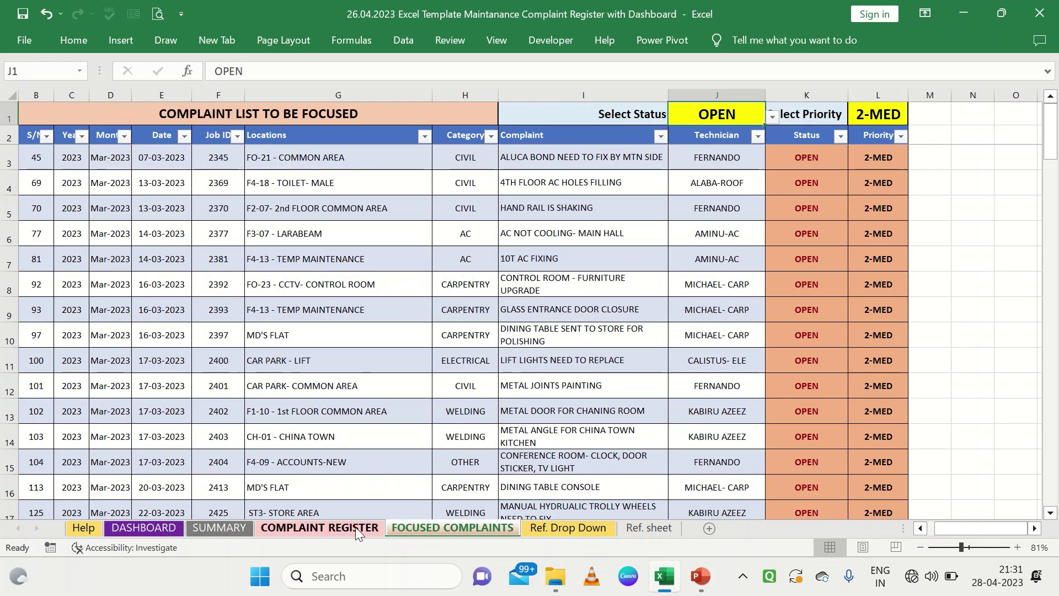
click(355, 531)
click(421, 524)
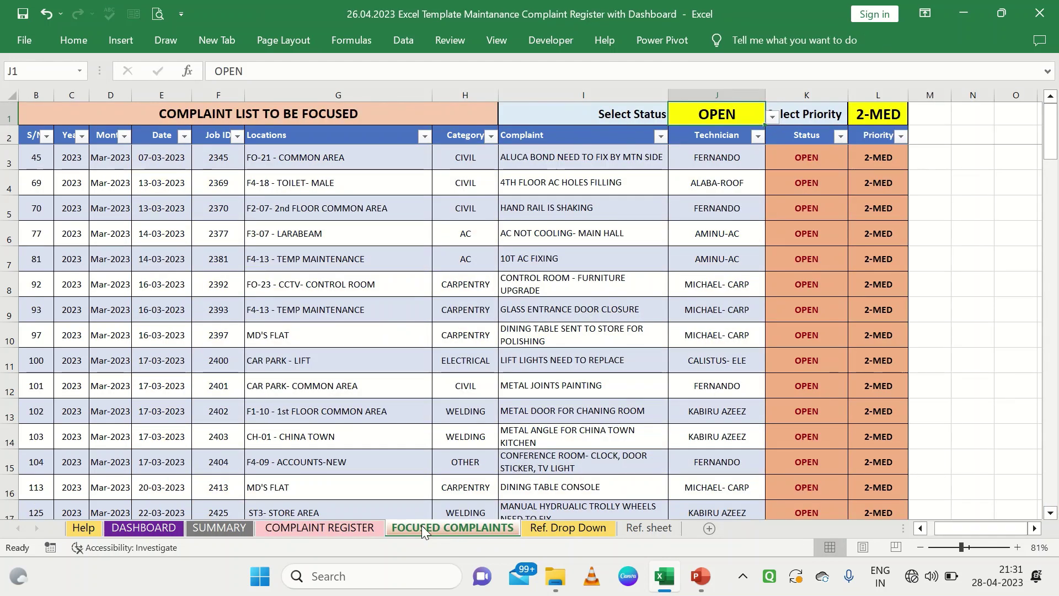
click(544, 527)
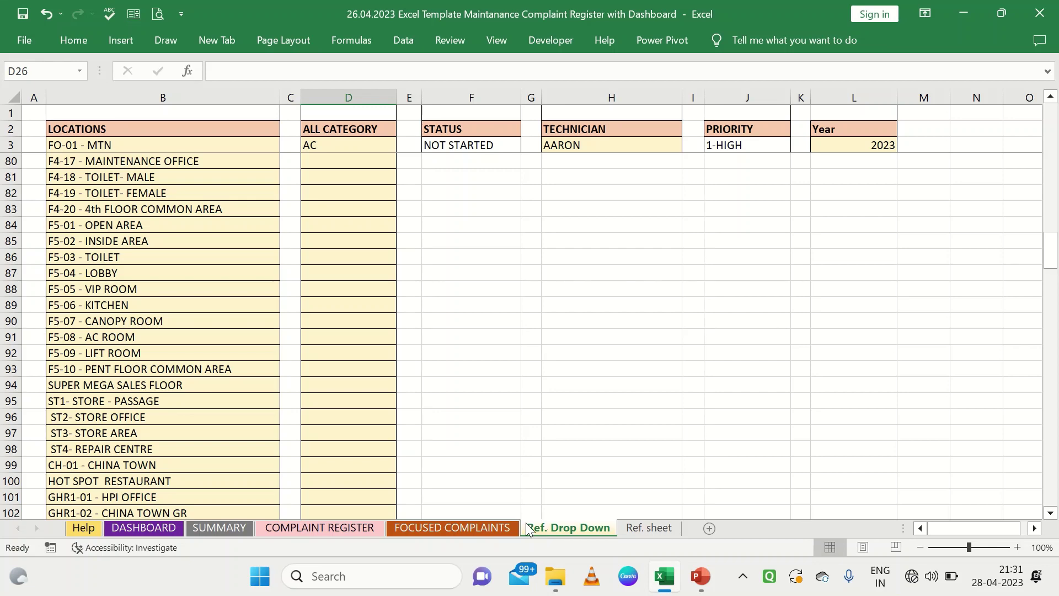
click(144, 529)
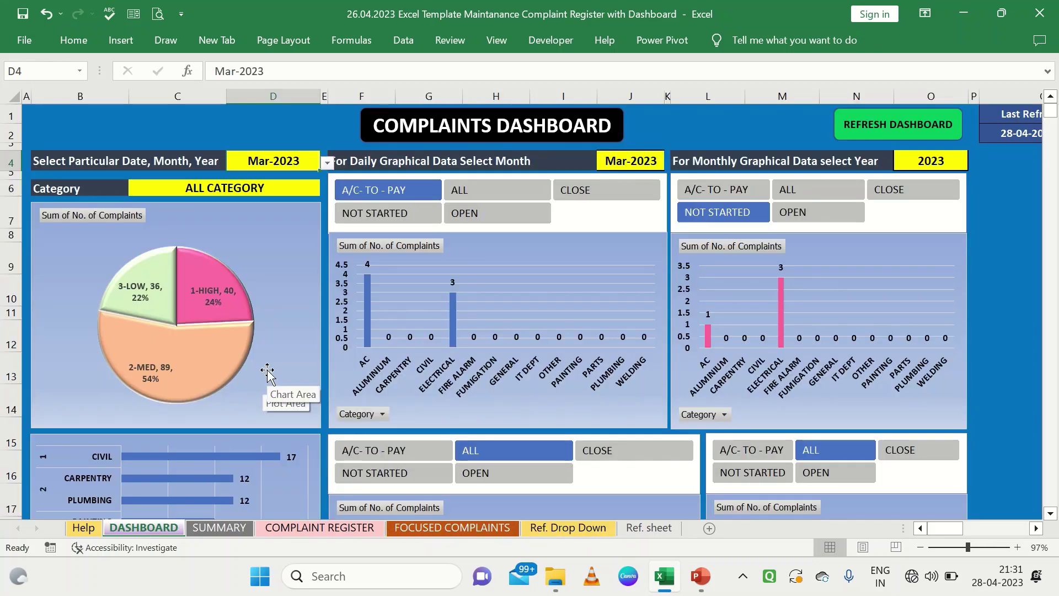
Review the options offered for the dashboard's particular date, month or year without changing the selection.
ctrl+scroll(289, 210, up, 4)
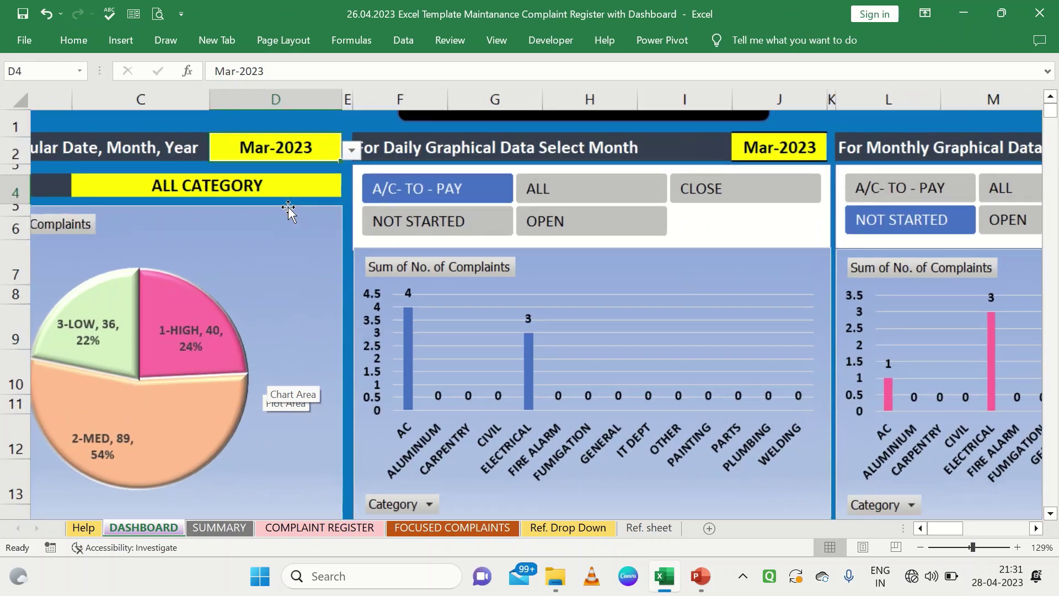
ctrl+scroll(287, 207, down, 2)
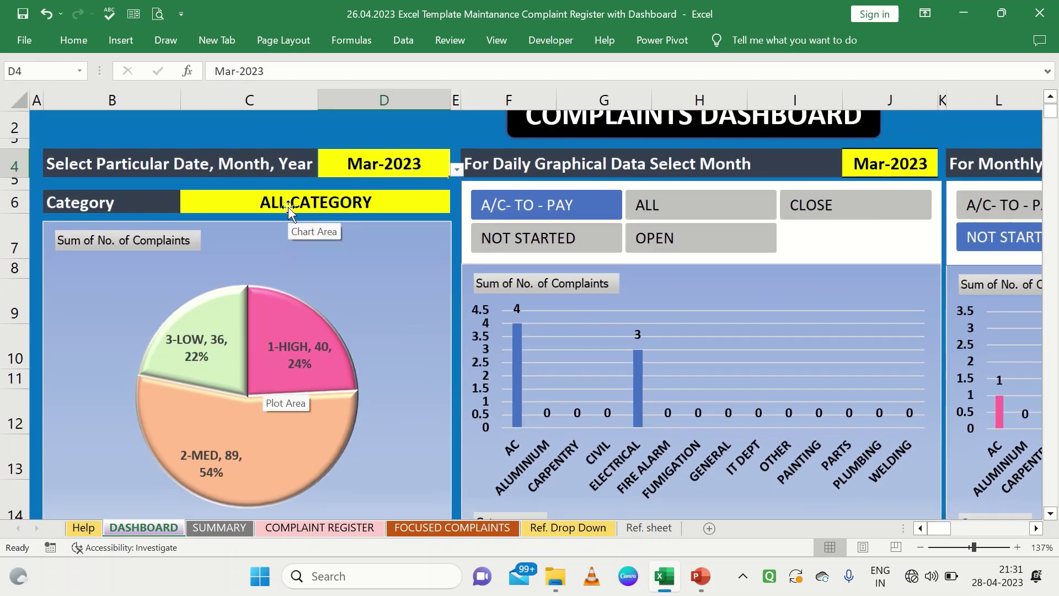
ctrl+scroll(287, 208, down, 4)
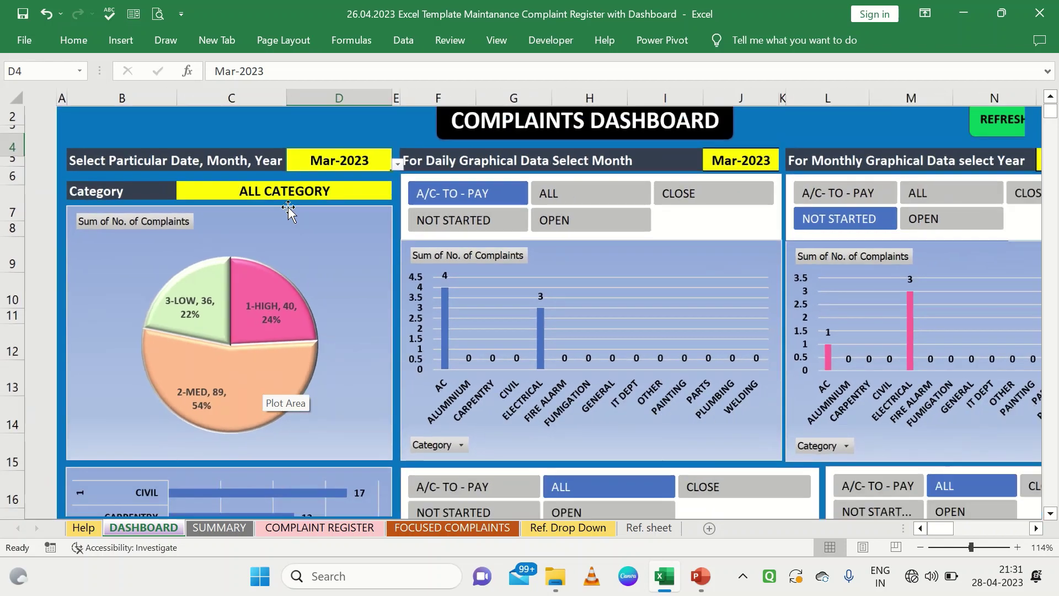
ctrl+scroll(288, 207, up, 3)
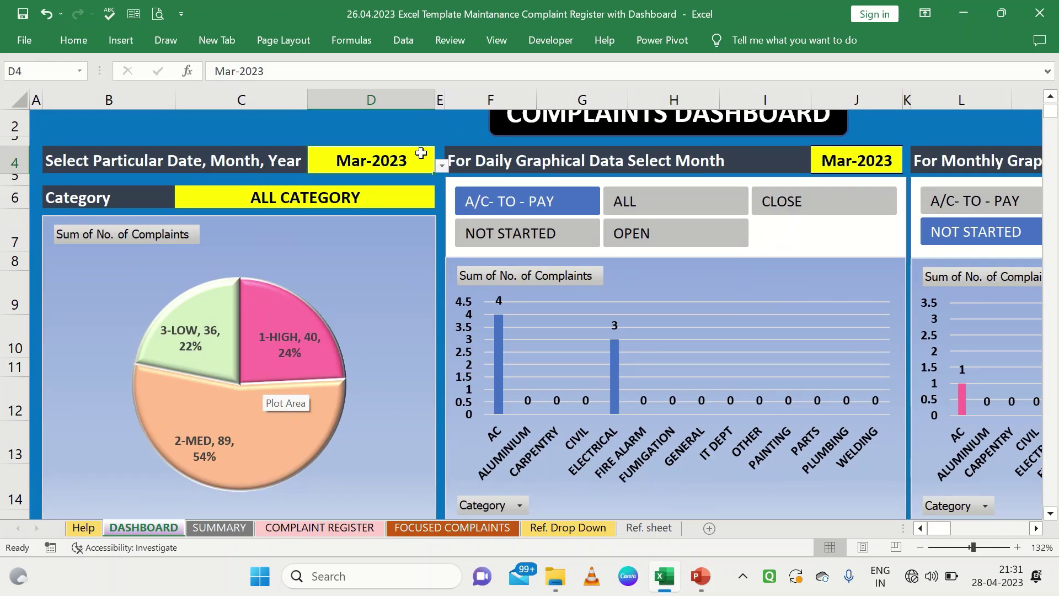
scroll(433, 163, up, 1)
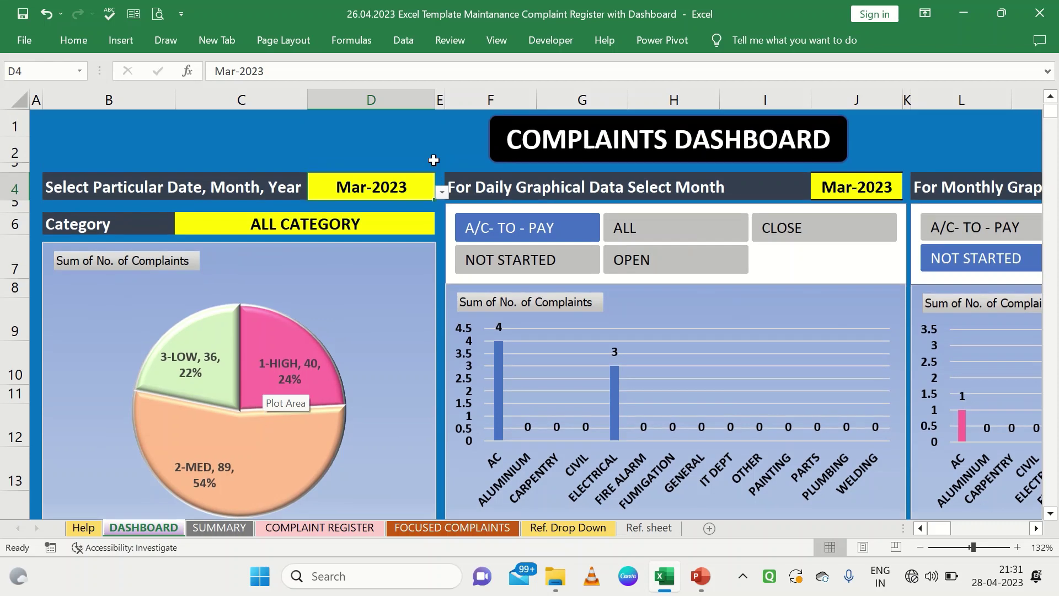
click(442, 192)
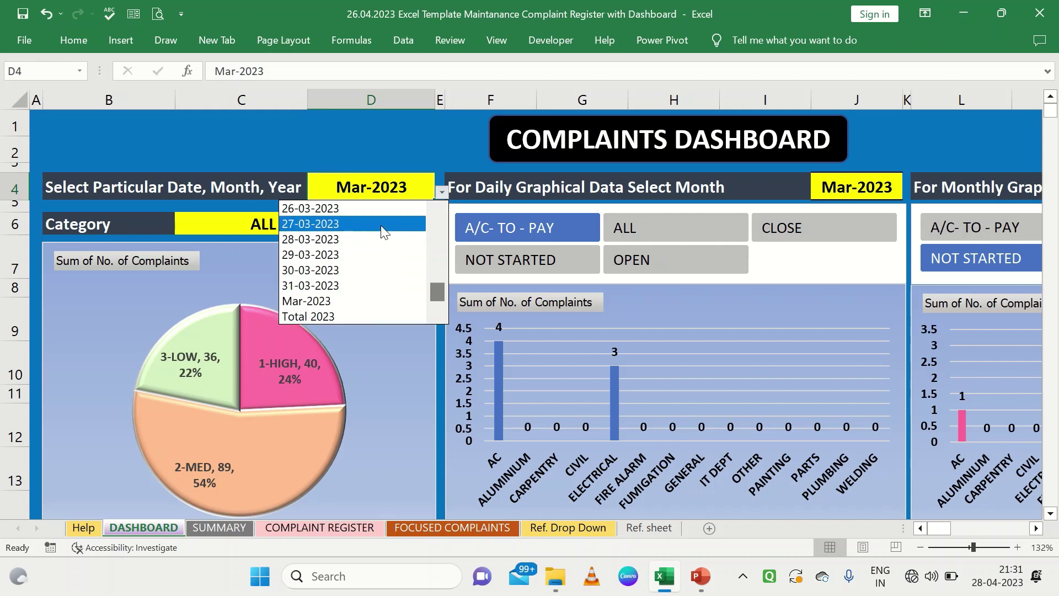
click(405, 158)
scroll(405, 158, down, 3)
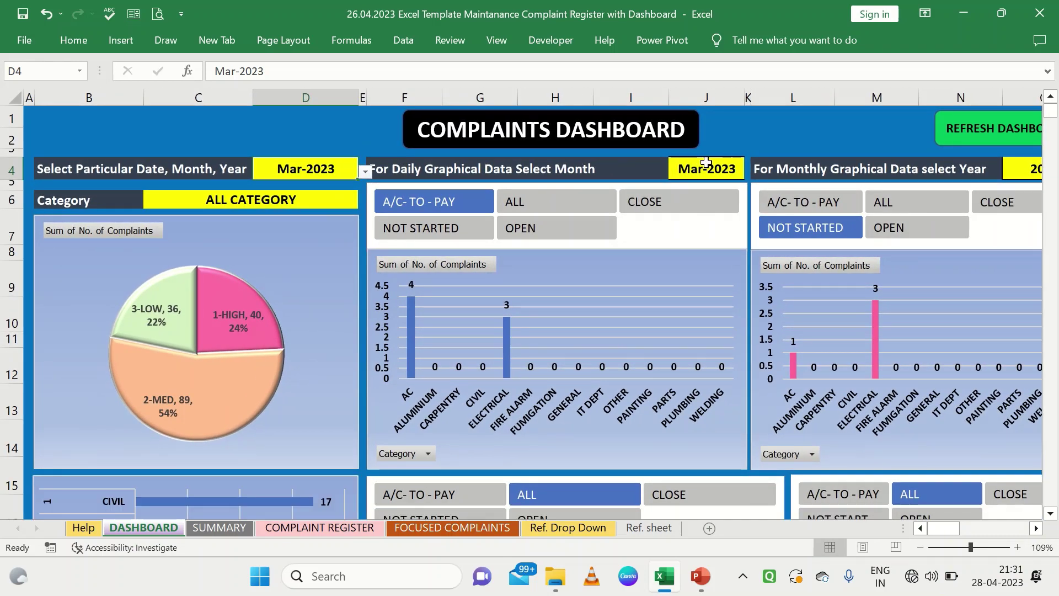
Inspect the month selector for the daily graphs and the year options for the monthly graphs, keeping the current selections.
click(698, 164)
scroll(705, 163, right, 1)
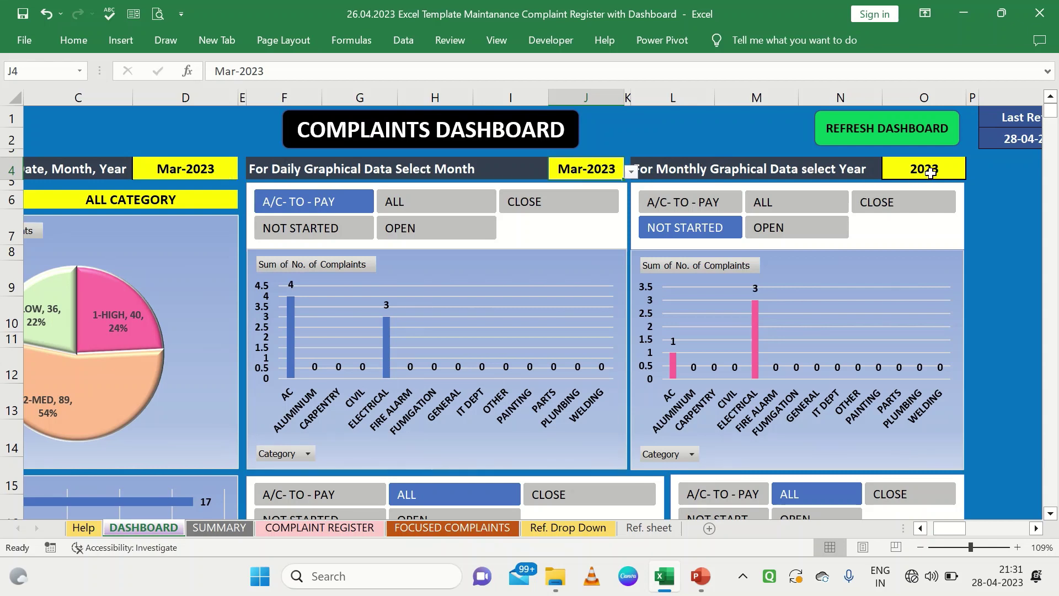
click(929, 173)
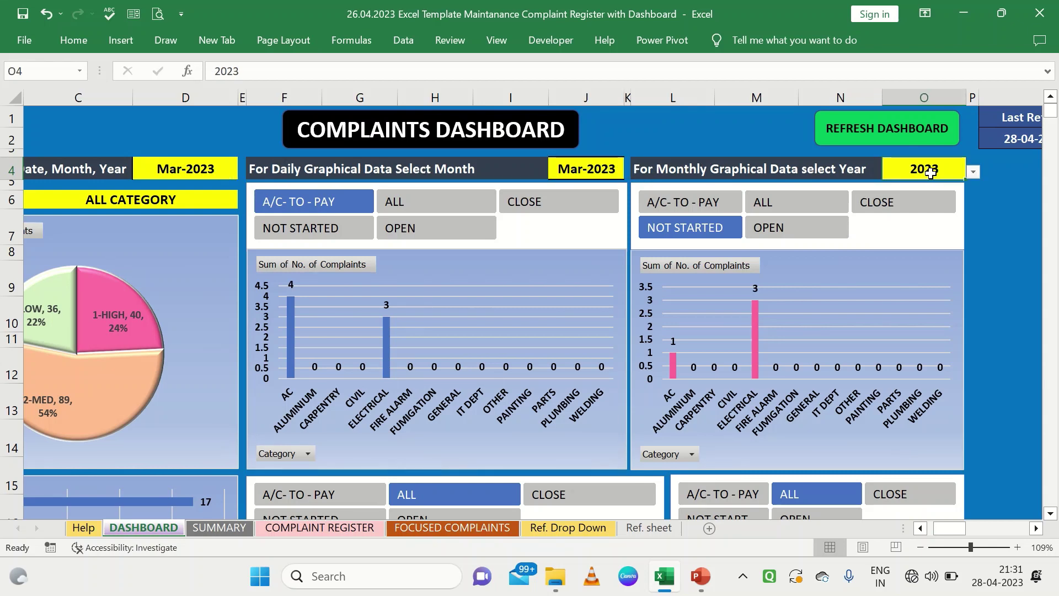
click(974, 172)
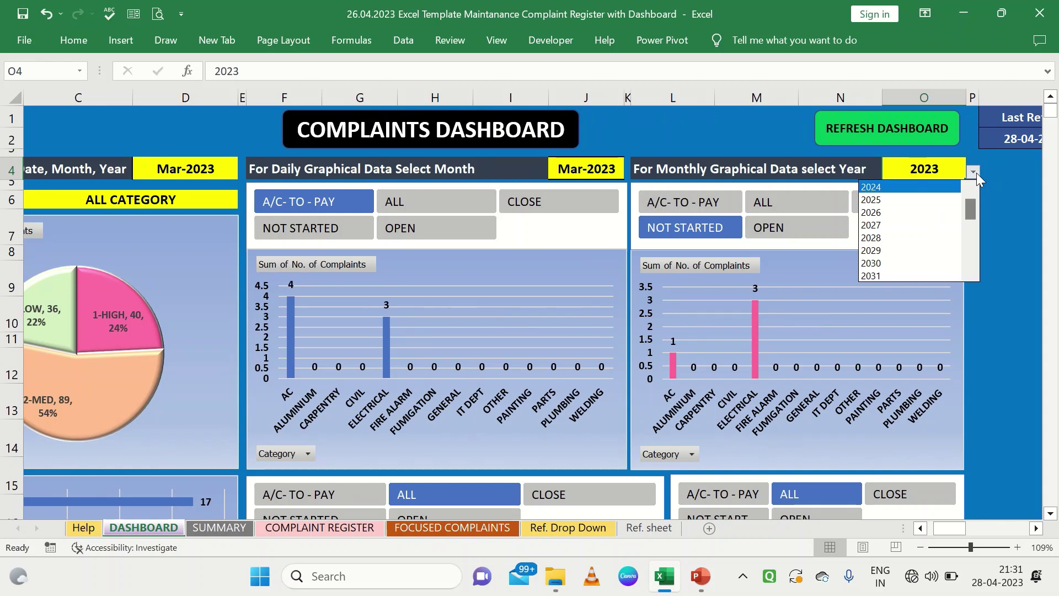
drag(969, 191, 967, 205)
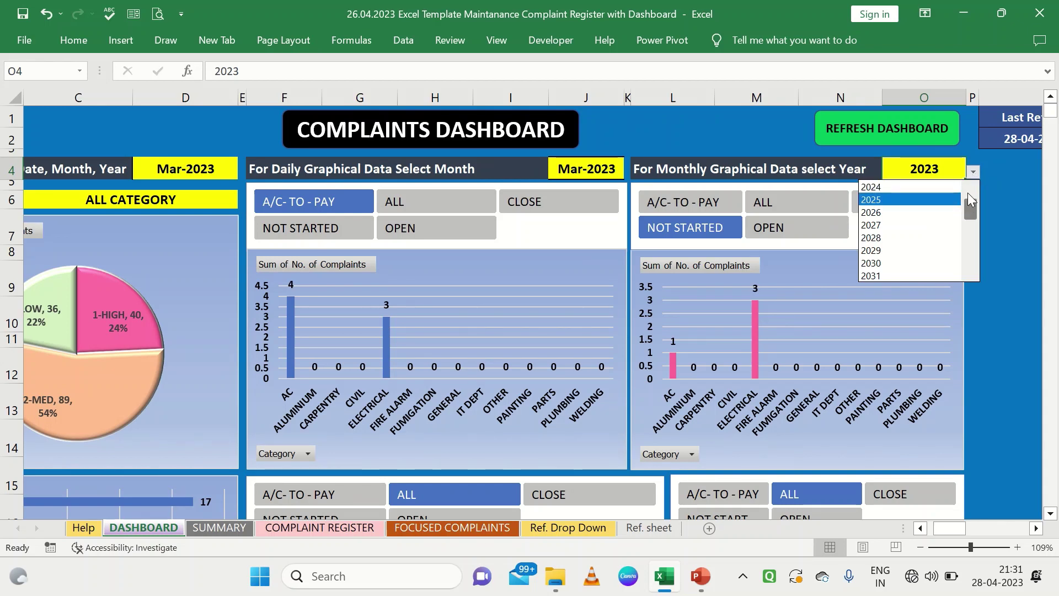
key(Escape)
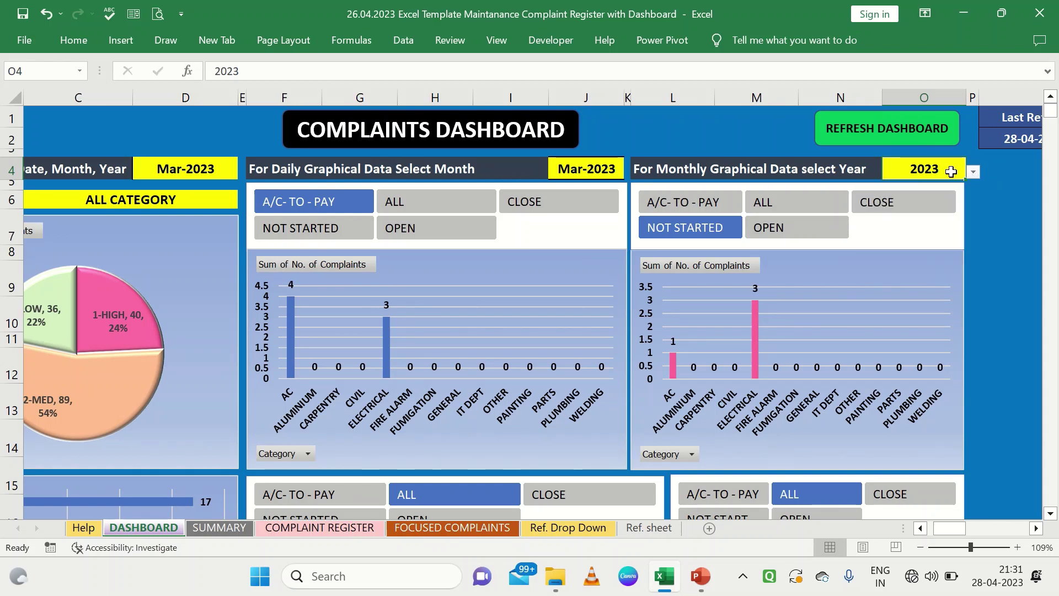
Return to the particular date, month, year selector and check its options again without changing it.
scroll(338, 161, left, 3)
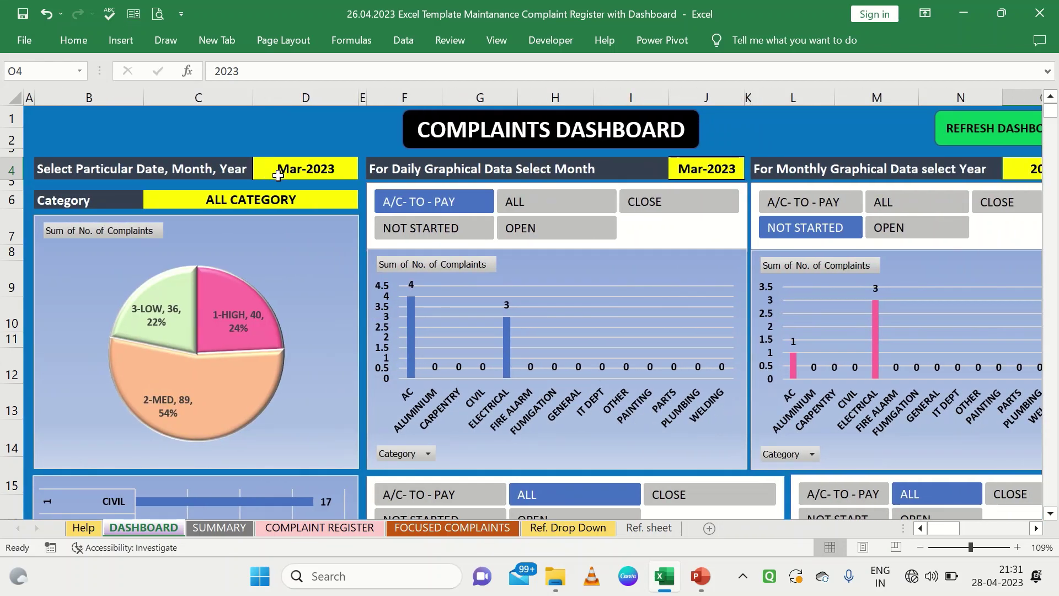
click(281, 176)
click(363, 174)
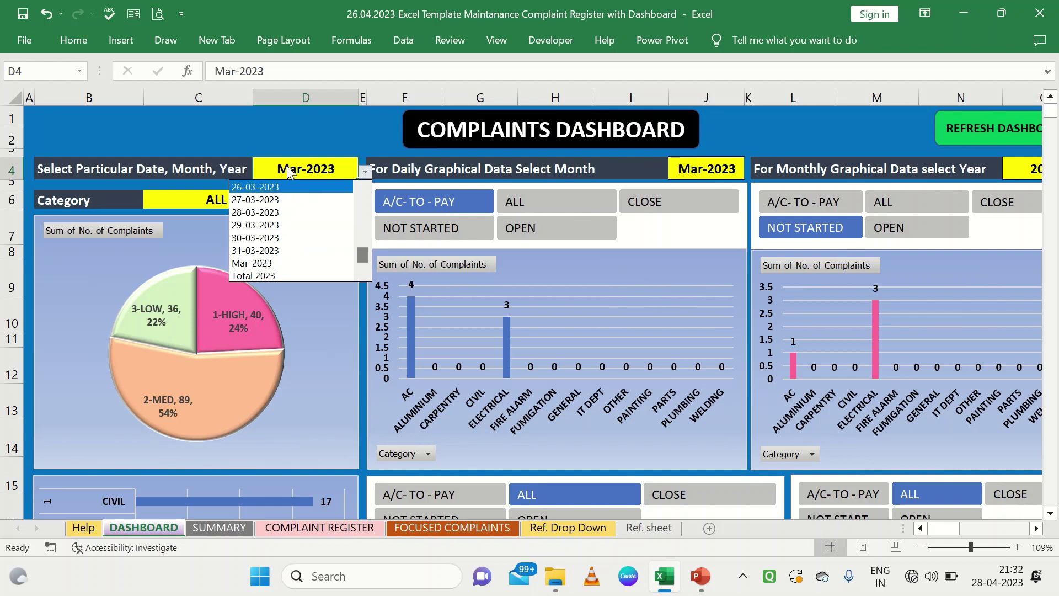
key(Escape)
Review the dashboard's Category options and choose ALL CATEGORY.
click(303, 196)
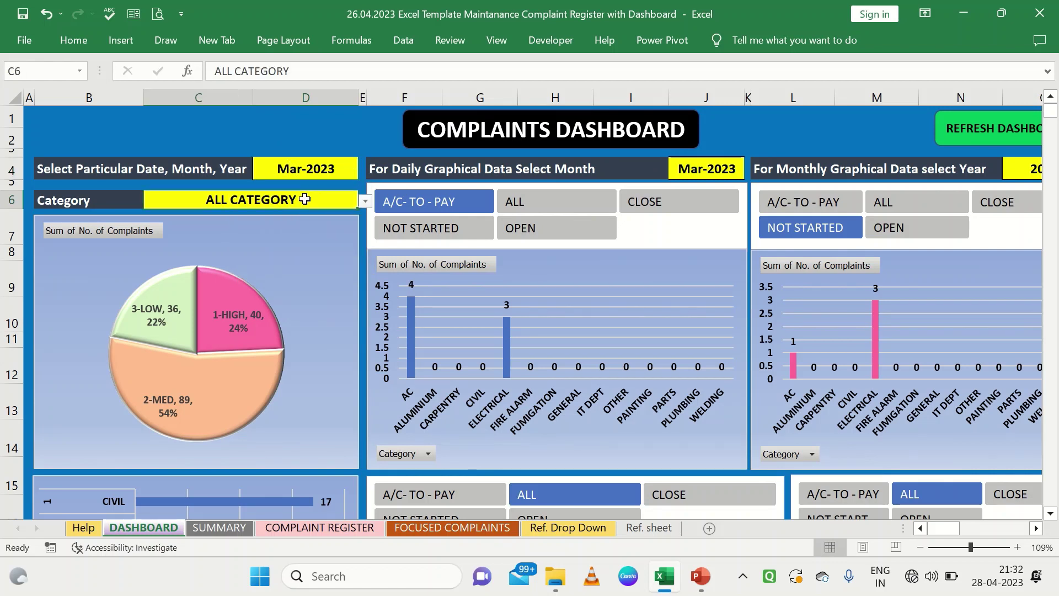
click(365, 204)
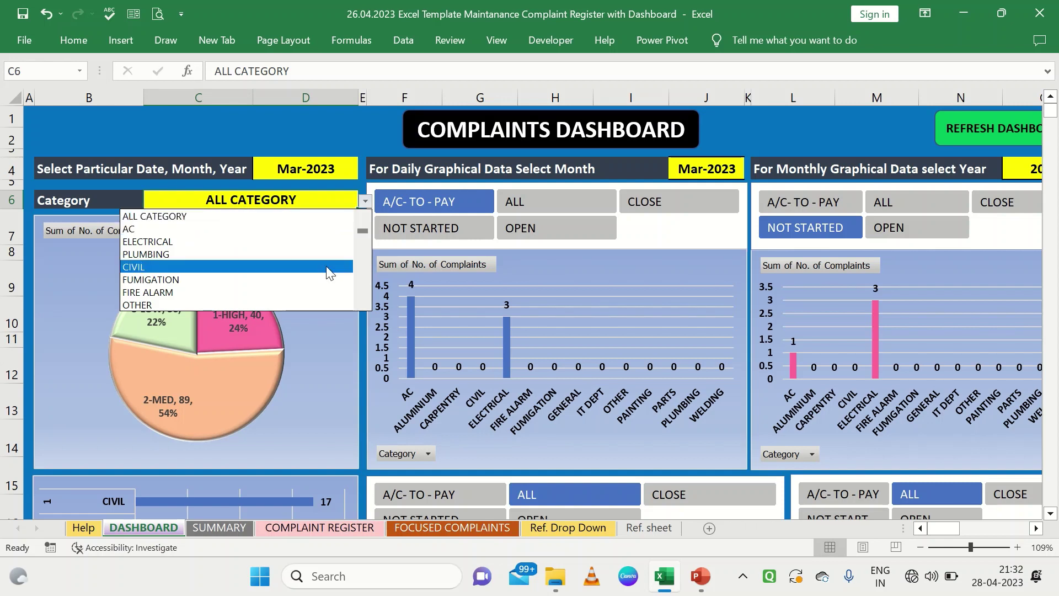
click(337, 215)
click(318, 140)
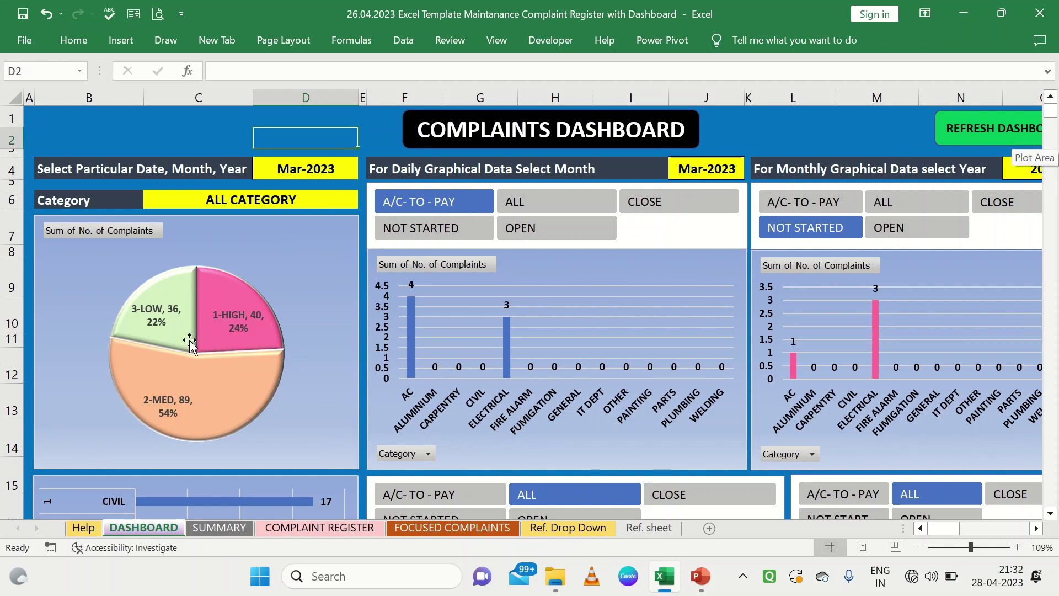
Examine the priority pie chart and the ranked bar chart of complaints per category on the dashboard.
mouse_move(205, 365)
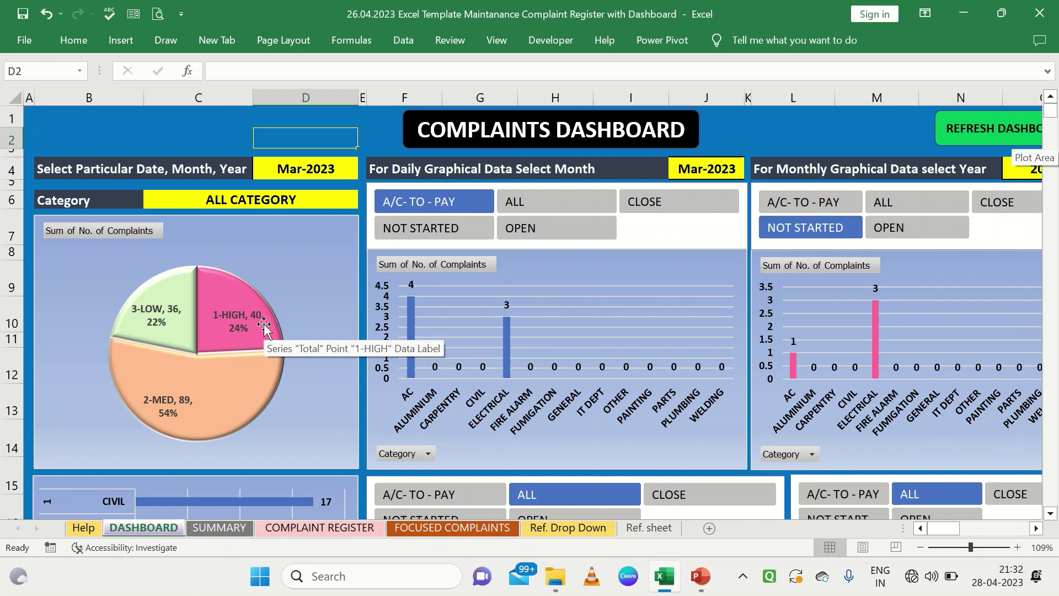
mouse_move(264, 339)
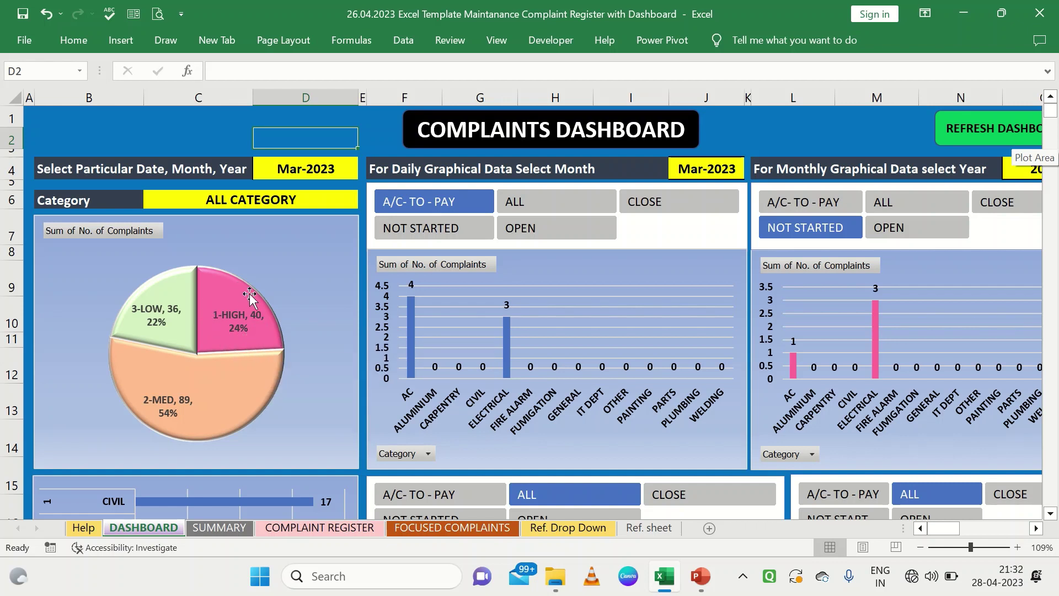
ctrl+scroll(253, 340, up, 3)
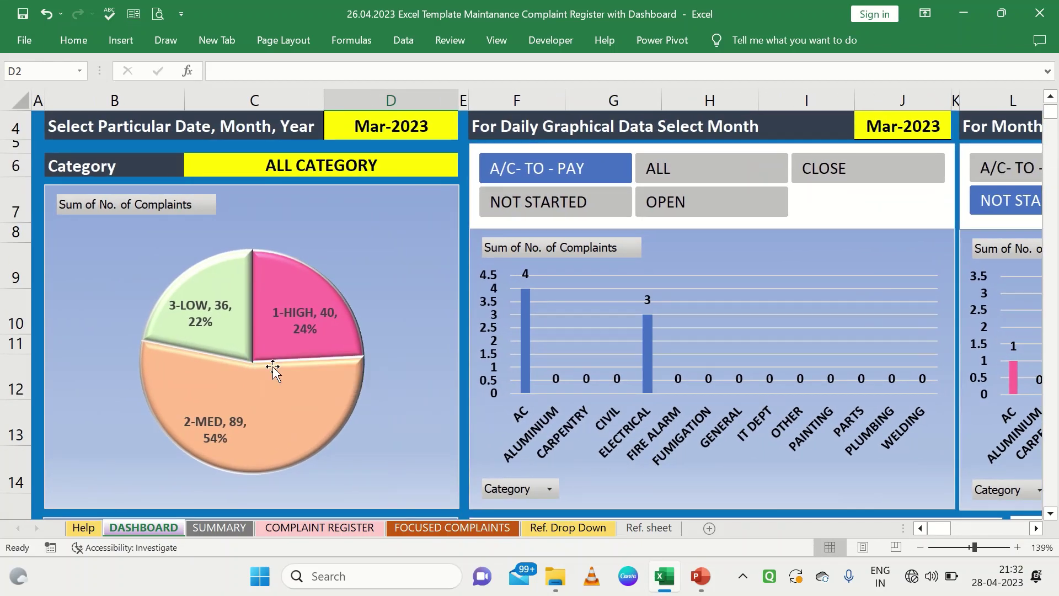
mouse_move(215, 337)
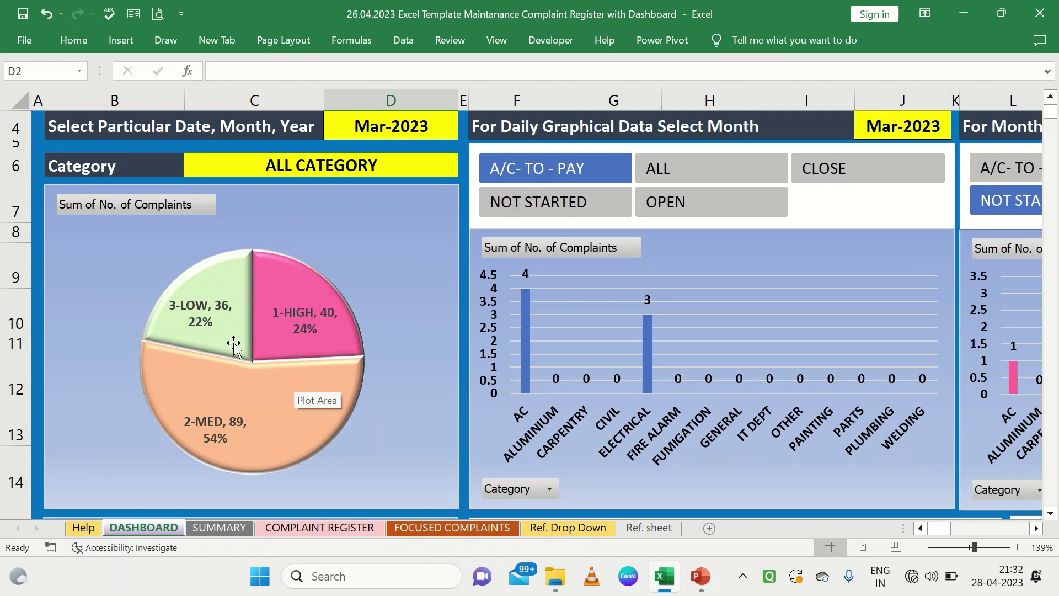
scroll(234, 345, down, 2)
scroll(234, 345, down, 1)
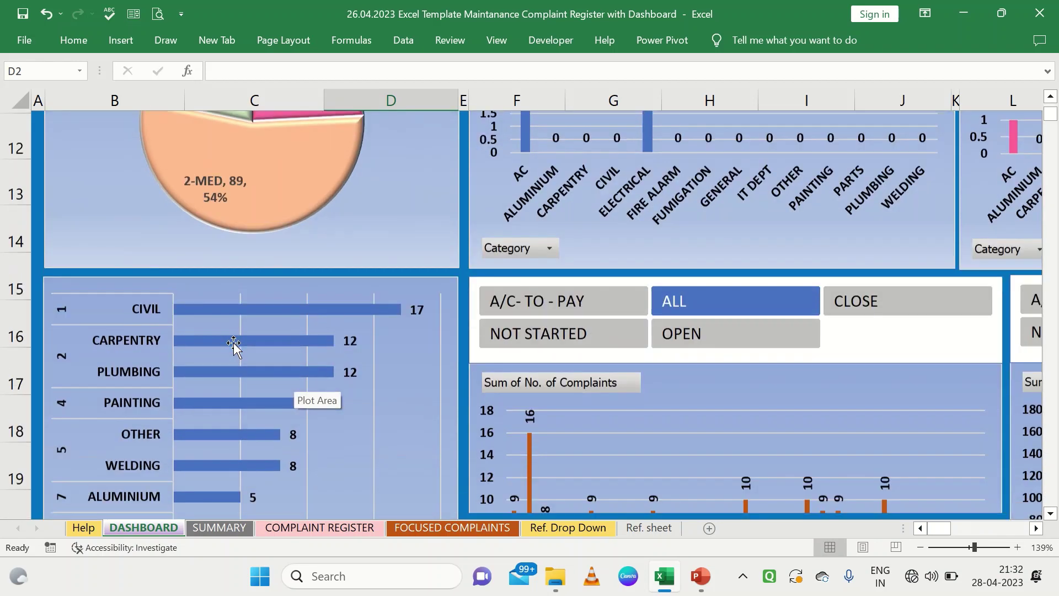
scroll(234, 345, down, 1)
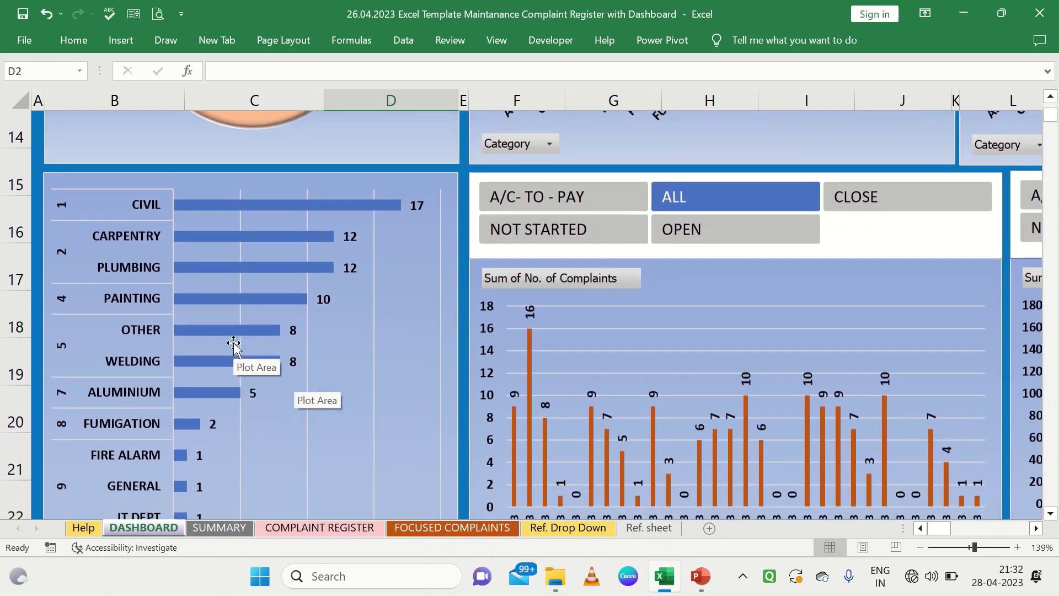
scroll(234, 347, down, 1)
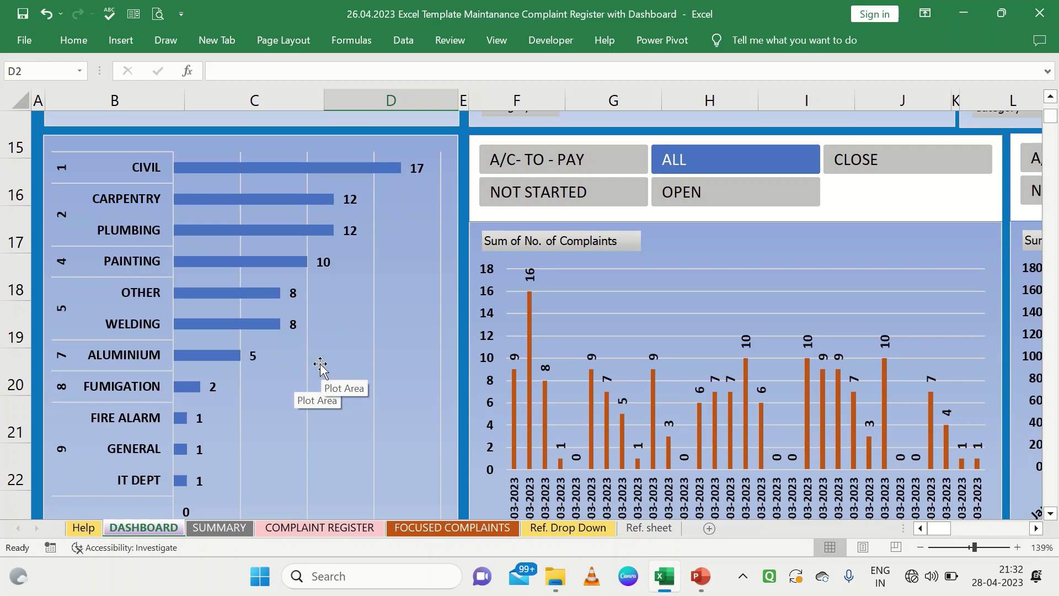
Check the month options for the dashboard's daily graphs and keep Mar-2023 selected.
scroll(321, 365, up, 5)
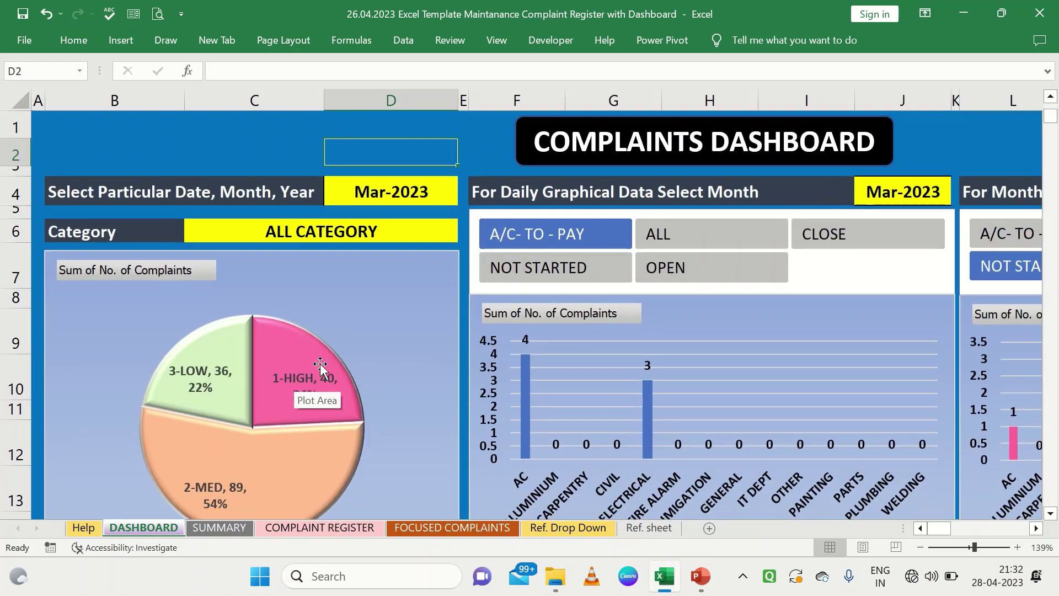
scroll(698, 317, right, 3)
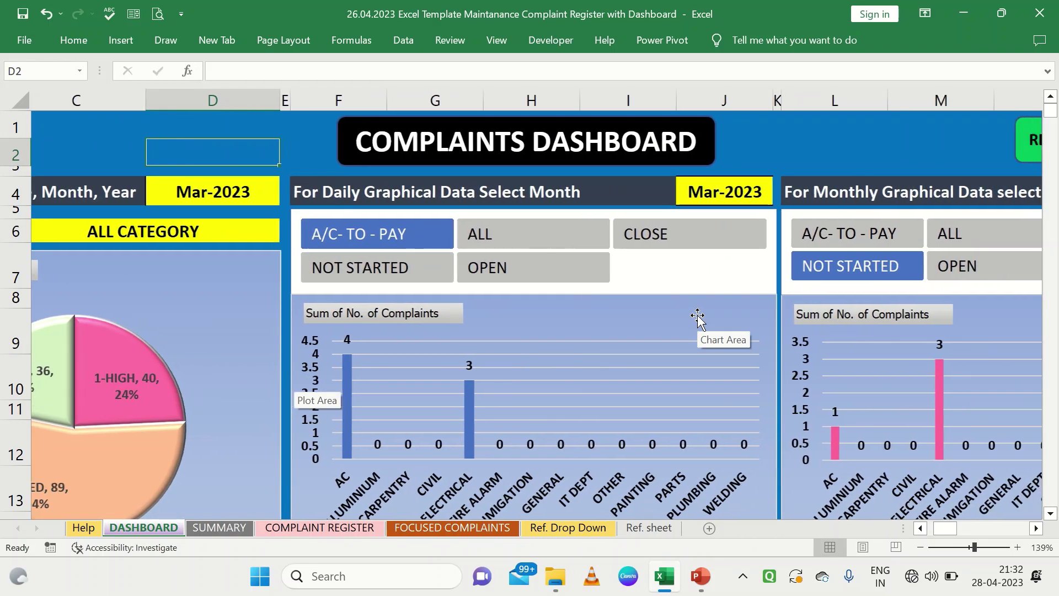
scroll(759, 342, down, 1)
scroll(759, 341, down, 1)
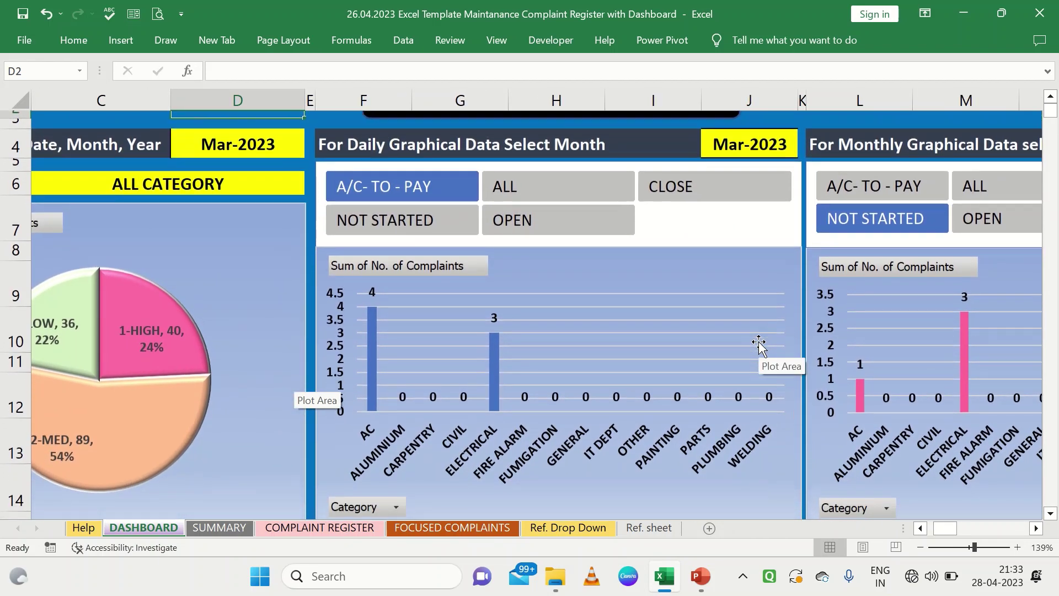
click(787, 134)
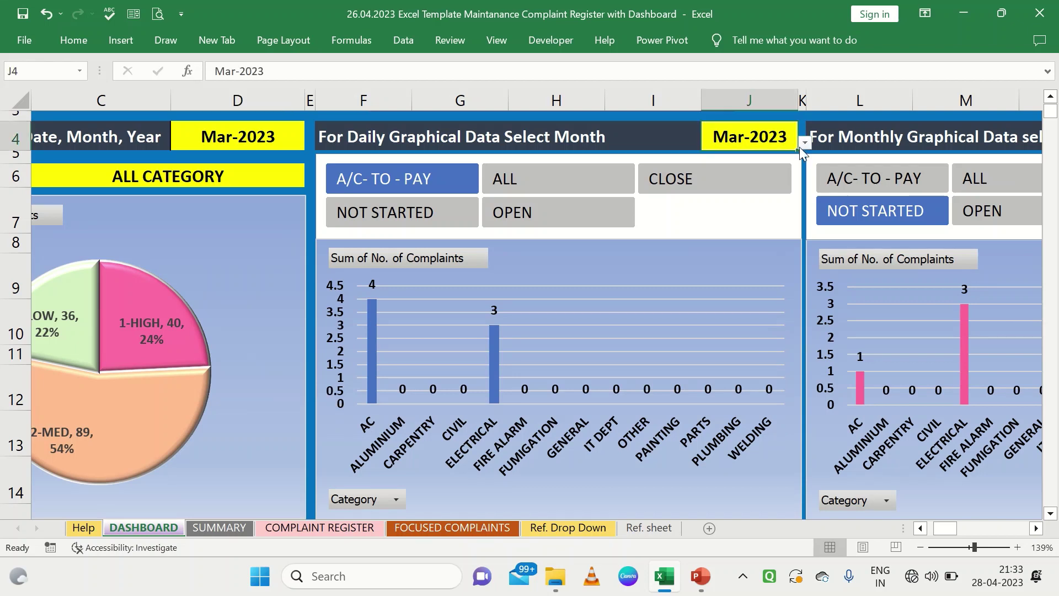
click(804, 142)
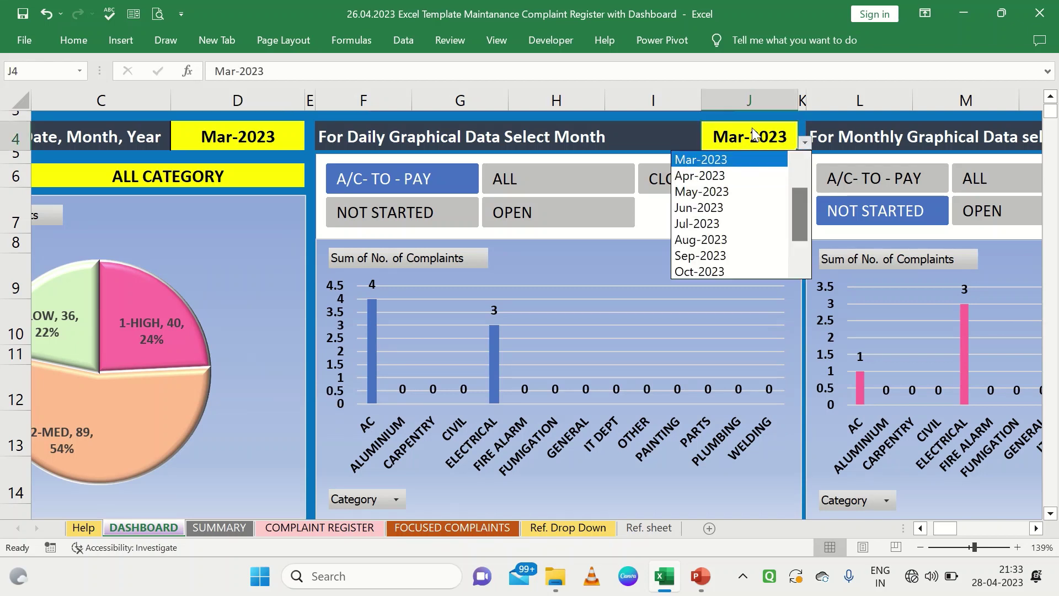
click(758, 160)
scroll(549, 368, down, 1)
scroll(548, 368, up, 1)
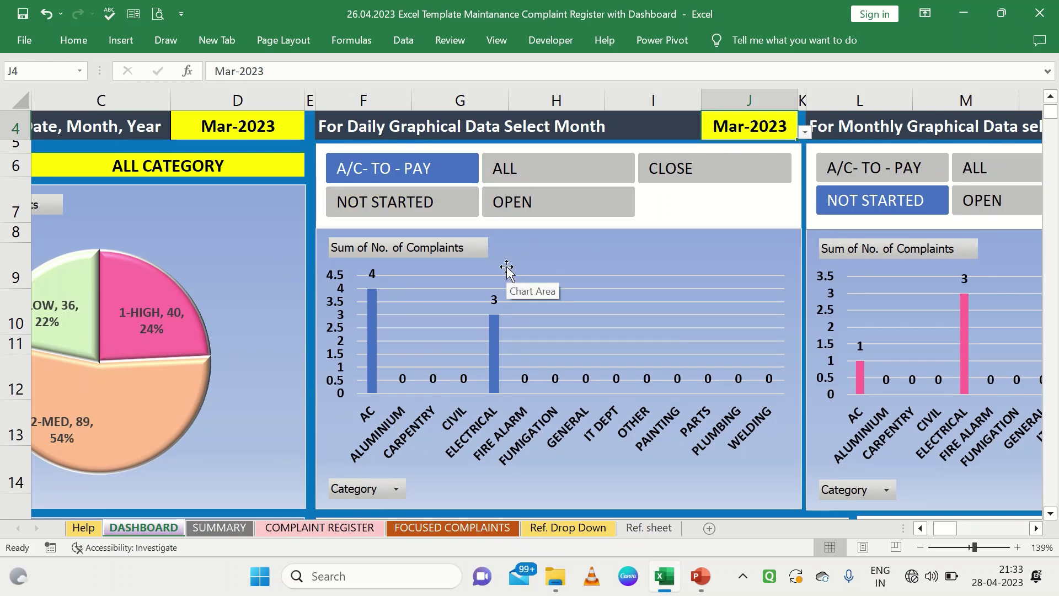
Filter the selected month's category-wise complaints chart by OPEN, NOT STARTED and CLOSE in turn, finishing on ALL.
click(552, 214)
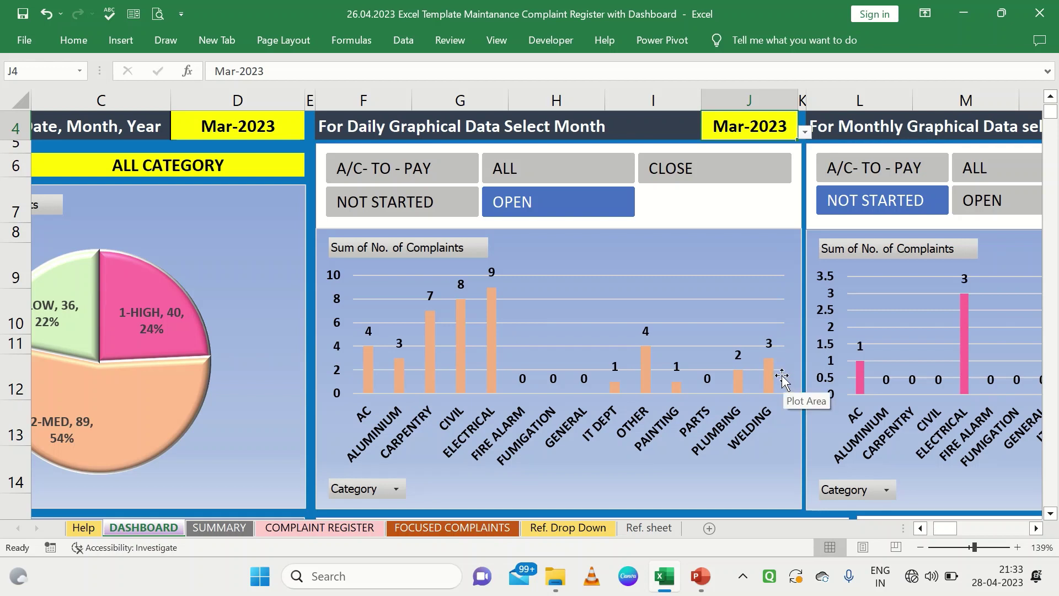
click(450, 201)
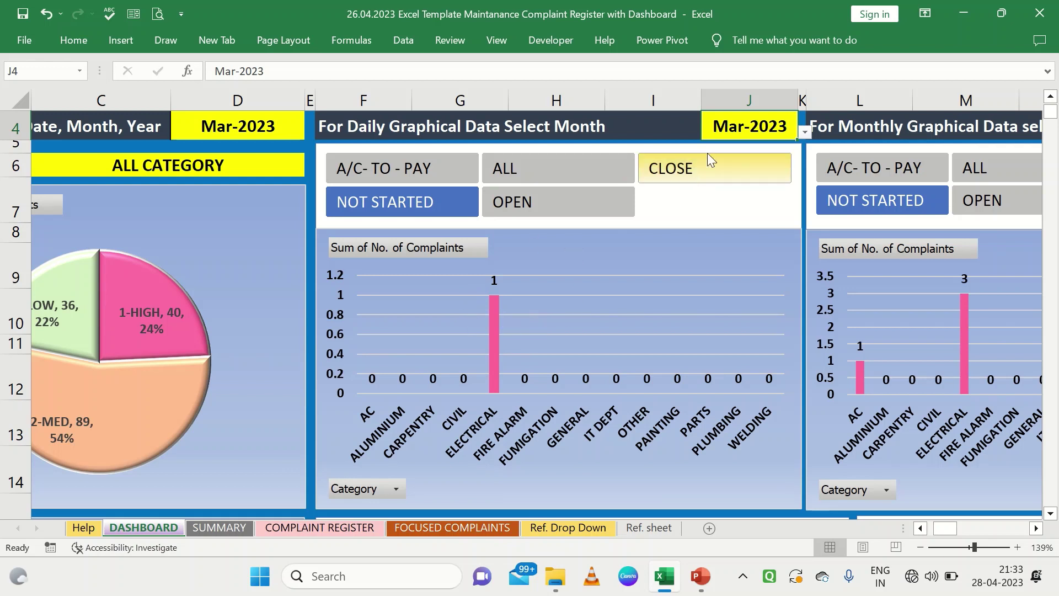
click(699, 171)
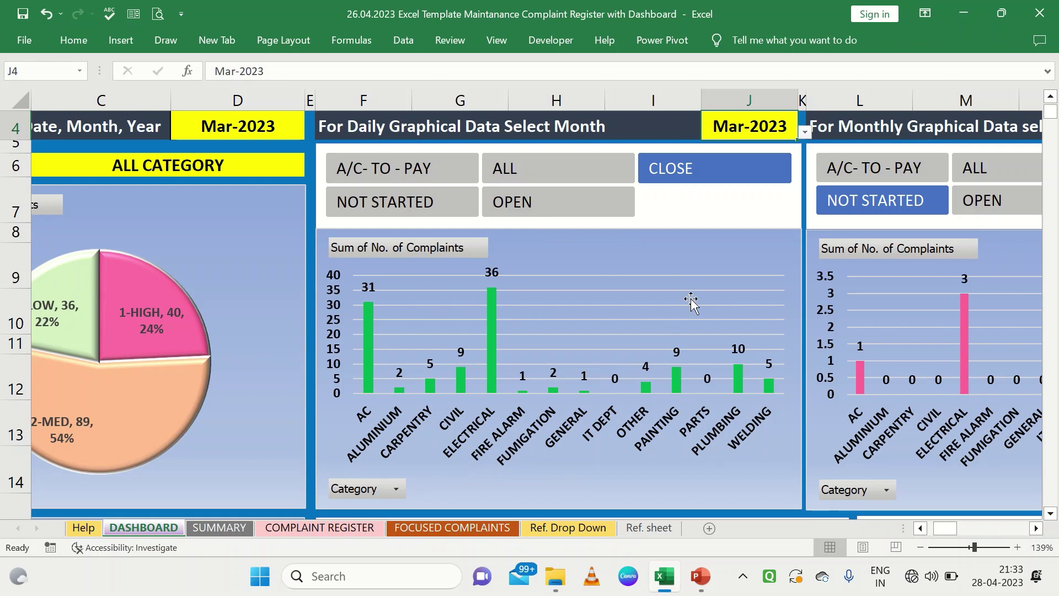
click(612, 171)
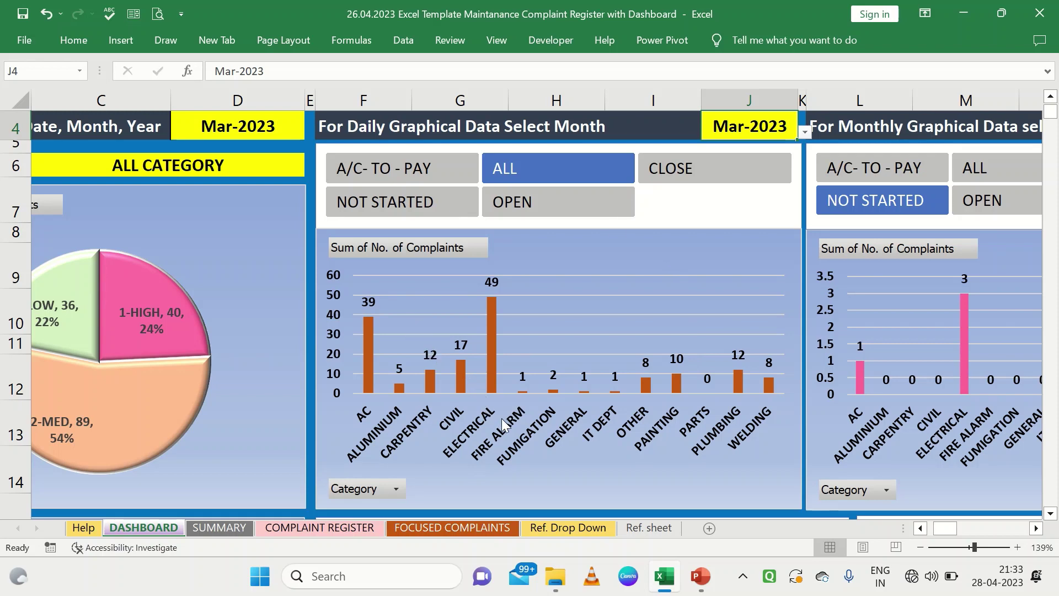
Filter the date-wise complaints chart for the selected month by OPEN and NOT STARTED in turn, finishing on CLOSE.
scroll(506, 425, down, 3)
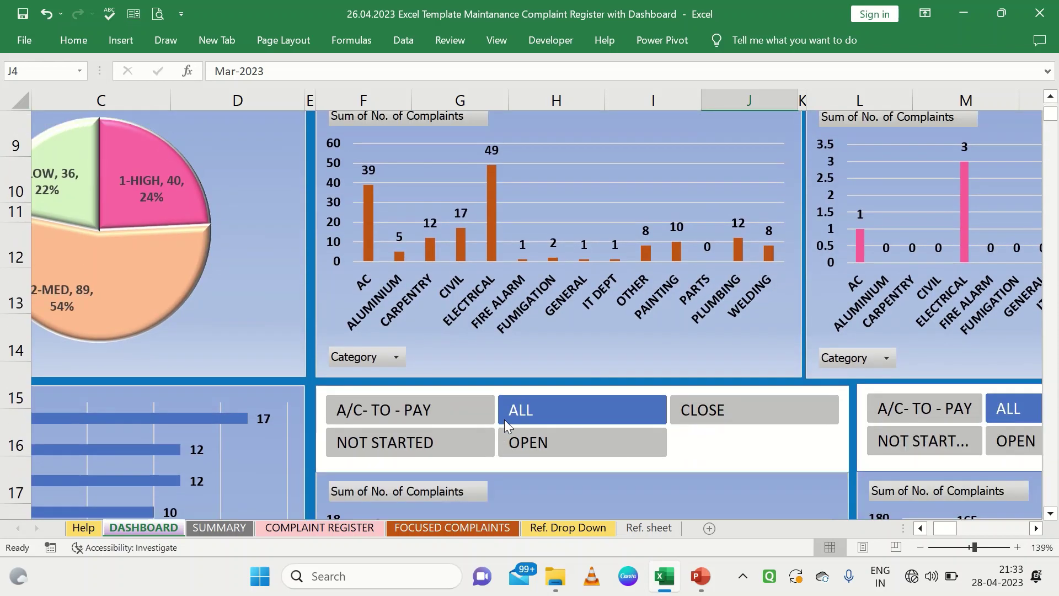
scroll(504, 419, down, 3)
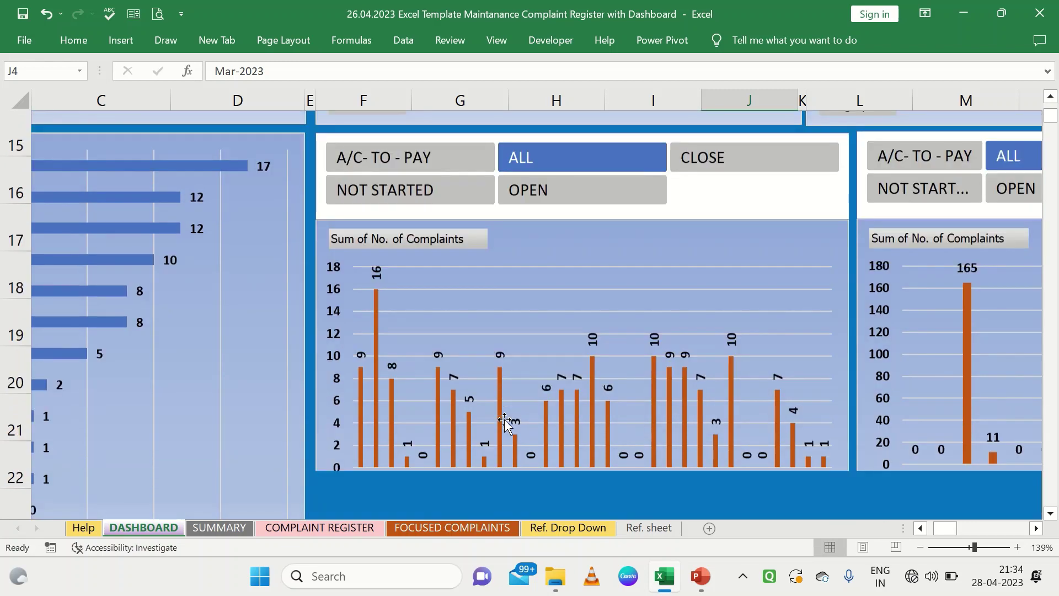
ctrl+scroll(504, 419, down, 5)
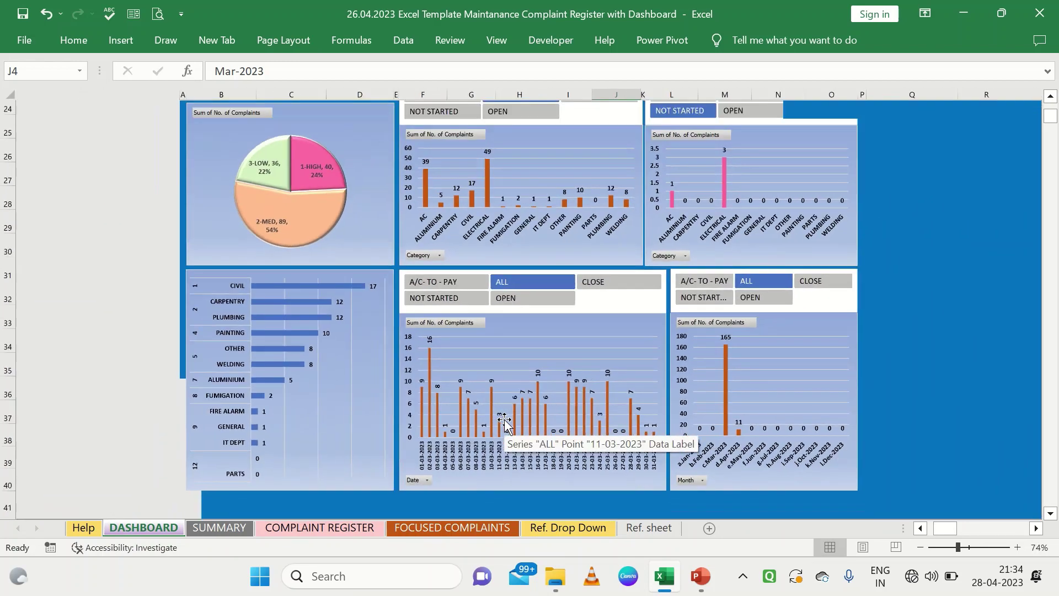
scroll(429, 292, up, 7)
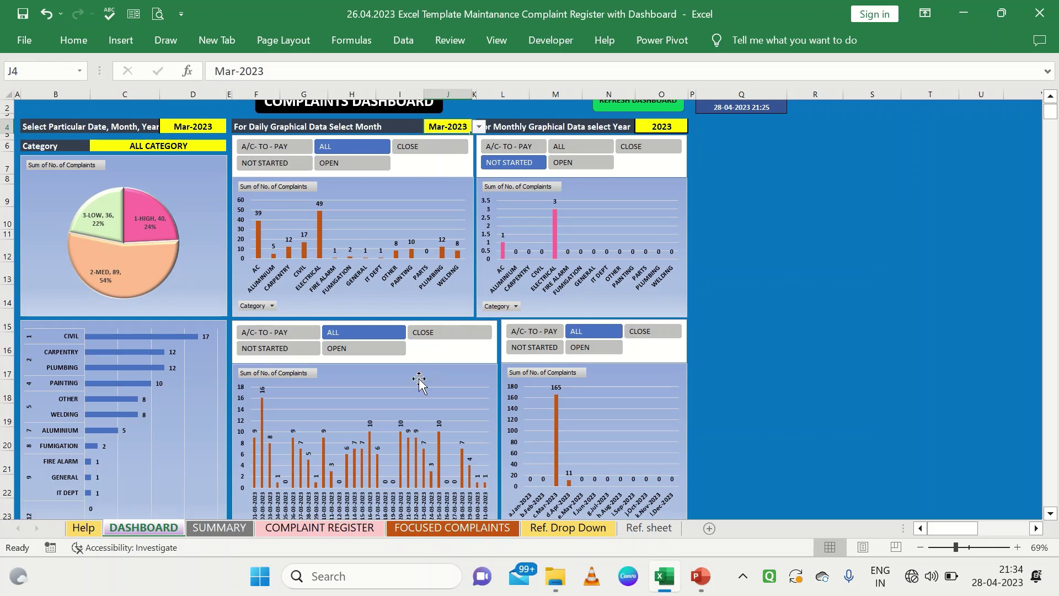
scroll(387, 408, down, 2)
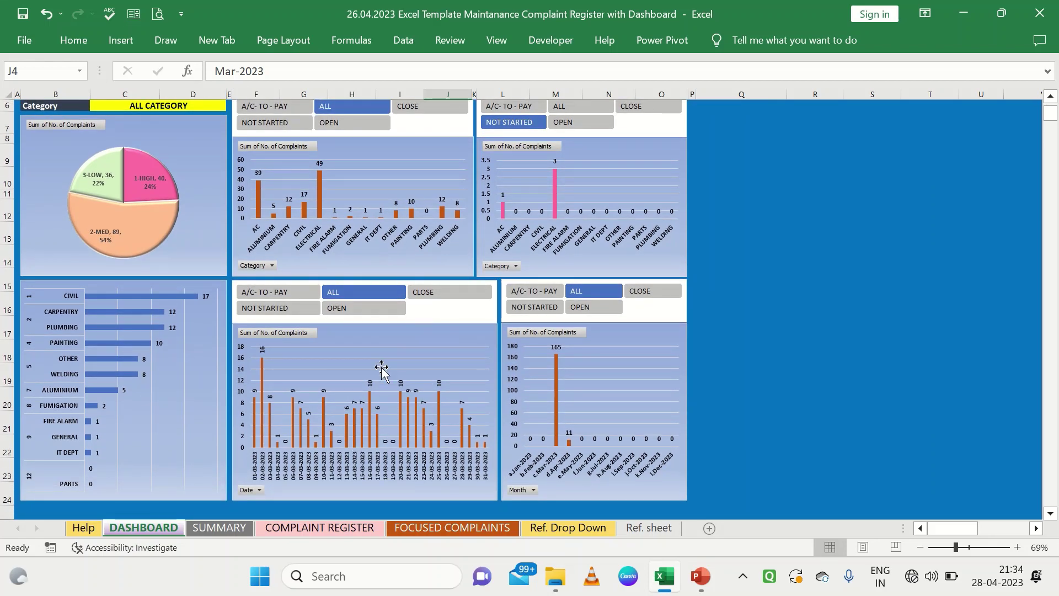
ctrl+scroll(382, 369, up, 5)
scroll(381, 369, down, 1)
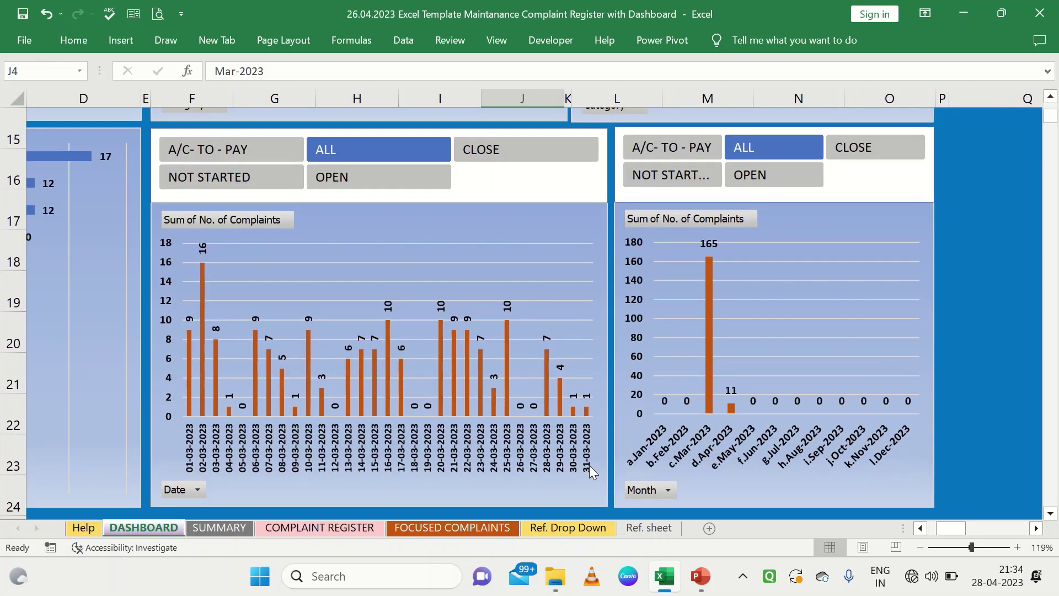
click(385, 178)
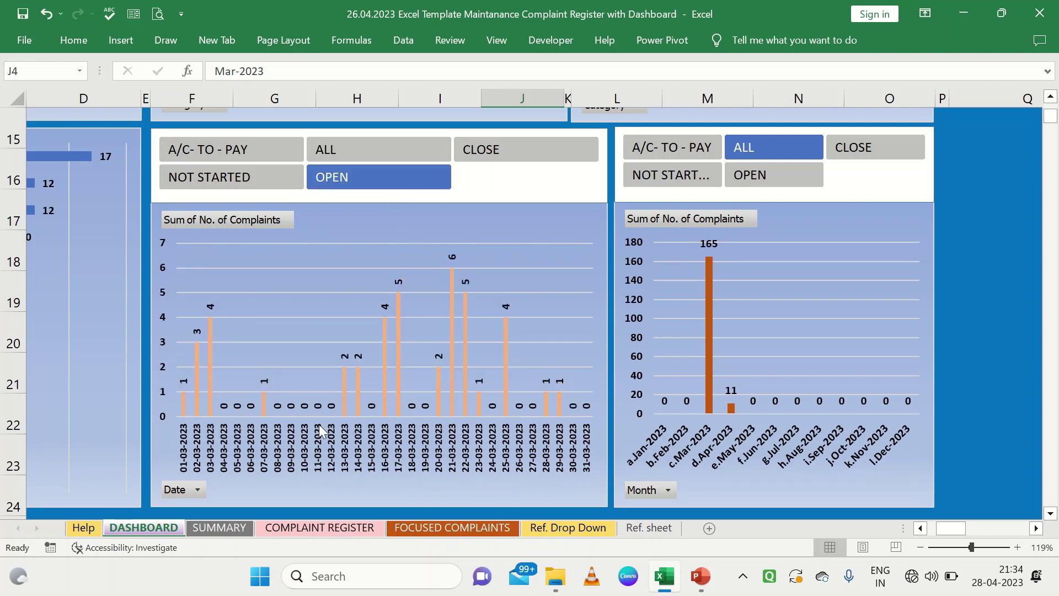
mouse_move(201, 404)
click(263, 177)
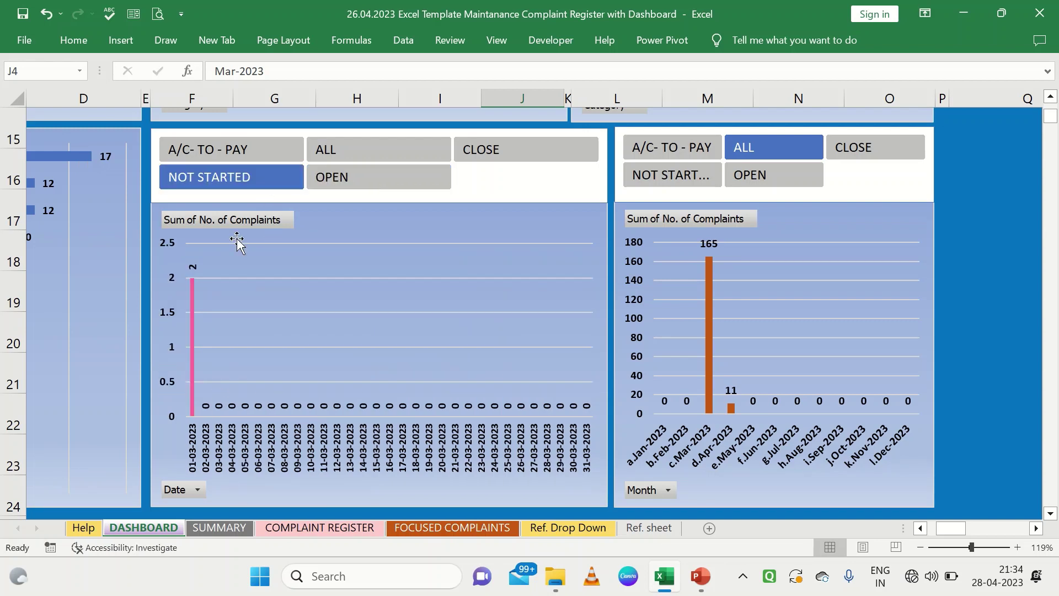
click(512, 160)
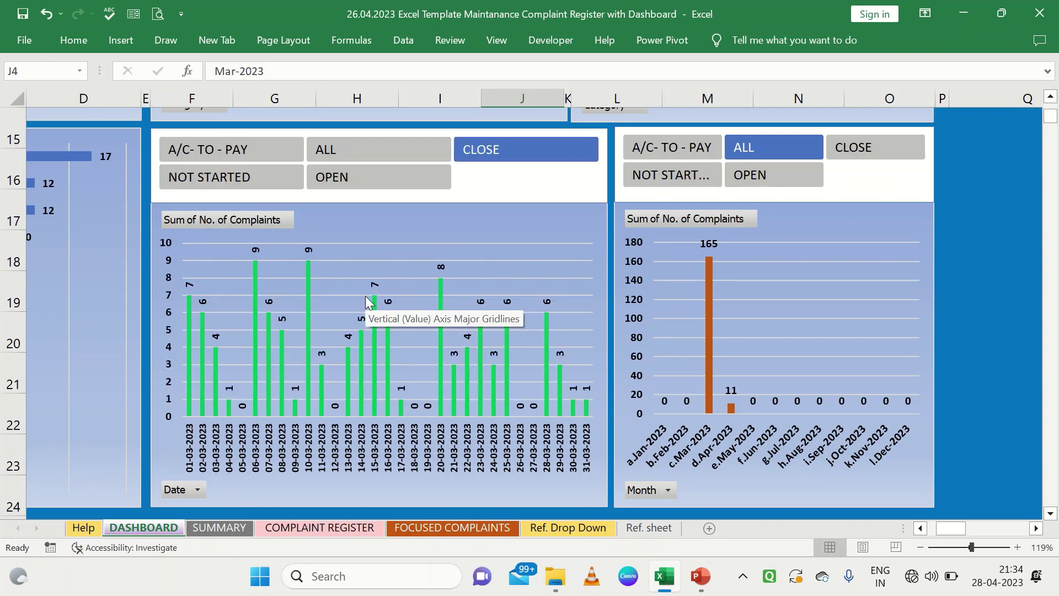
Check the year options for the dashboard's monthly graphs without changing 2023.
scroll(365, 295, up, 5)
scroll(706, 287, right, 3)
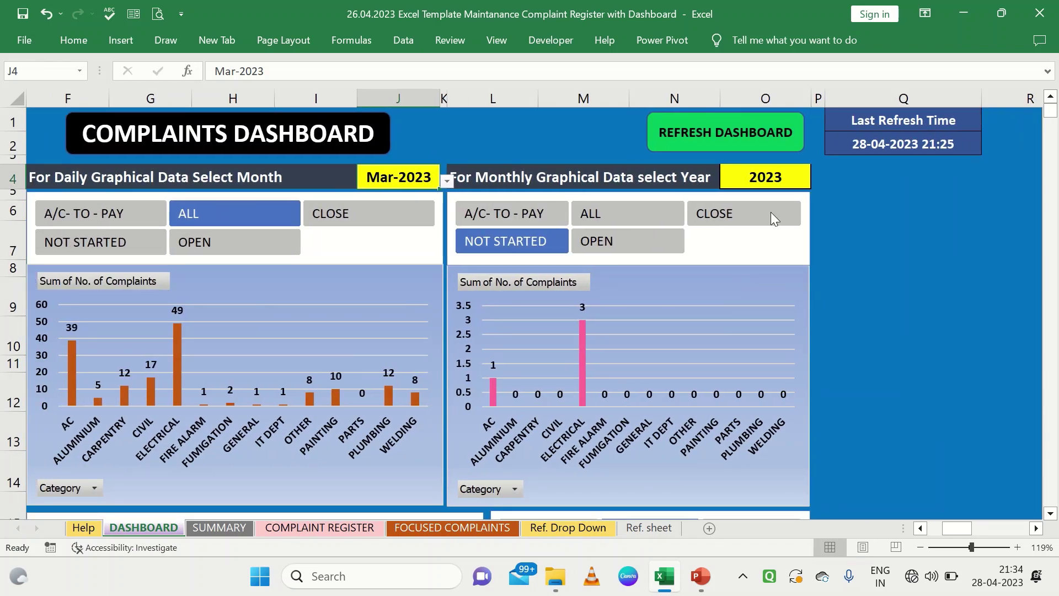
click(784, 181)
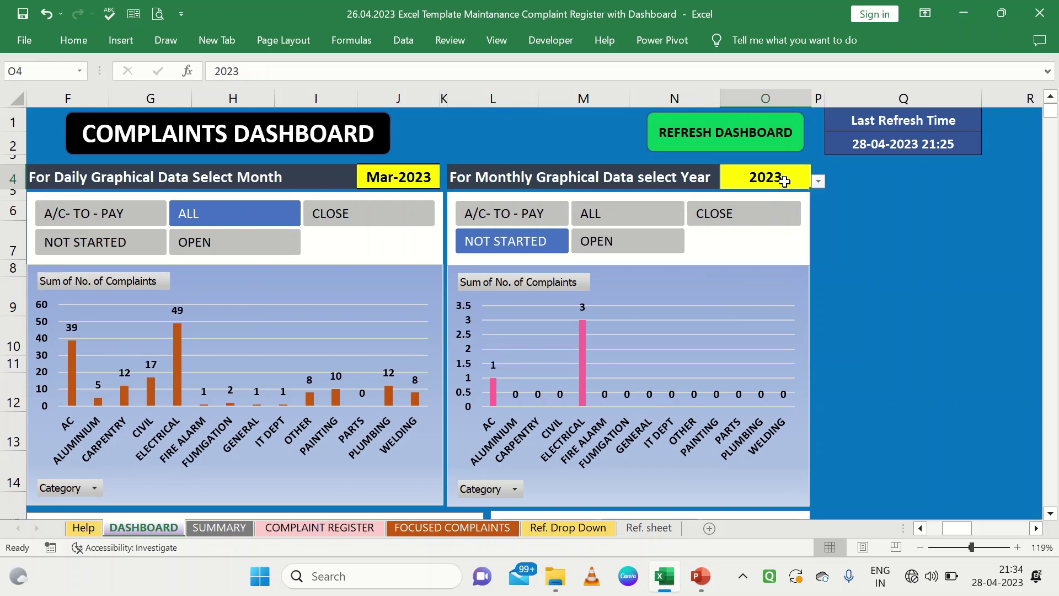
click(817, 183)
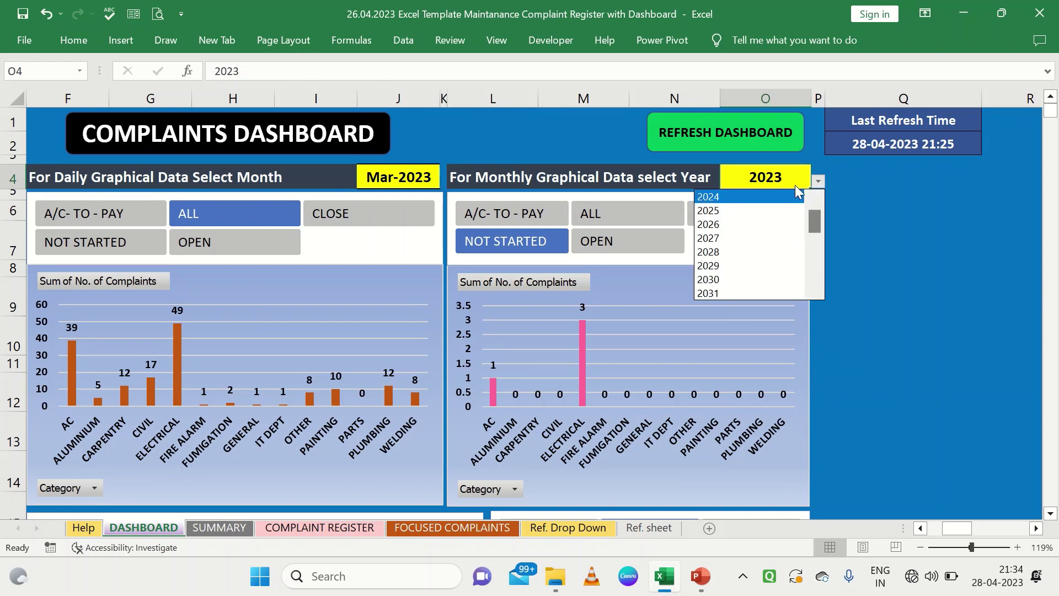
click(794, 182)
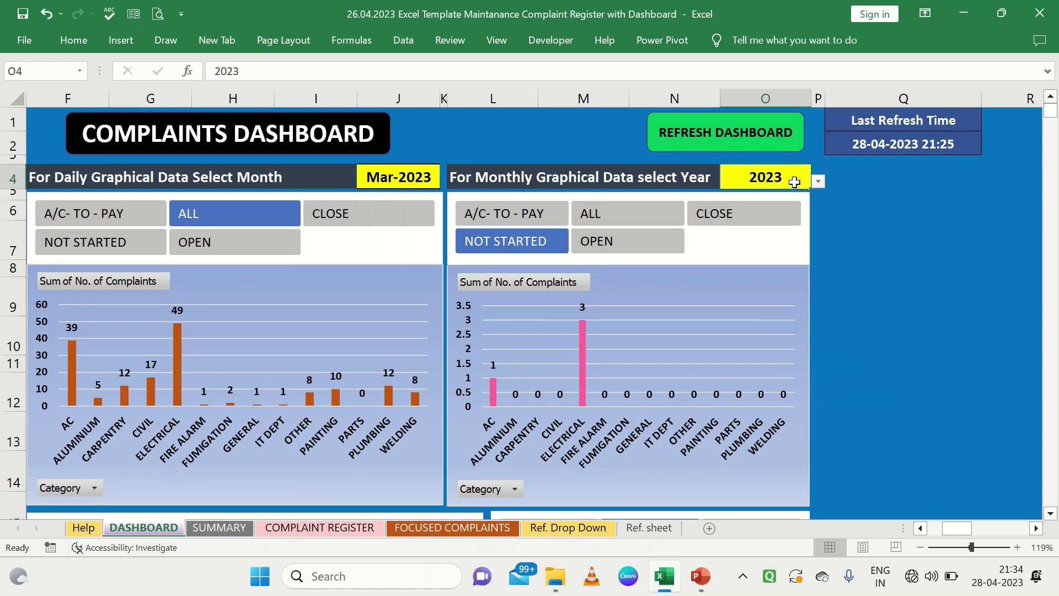
Filter the selected year's category-wise complaints chart by OPEN, finishing on CLOSE.
scroll(692, 317, down, 1)
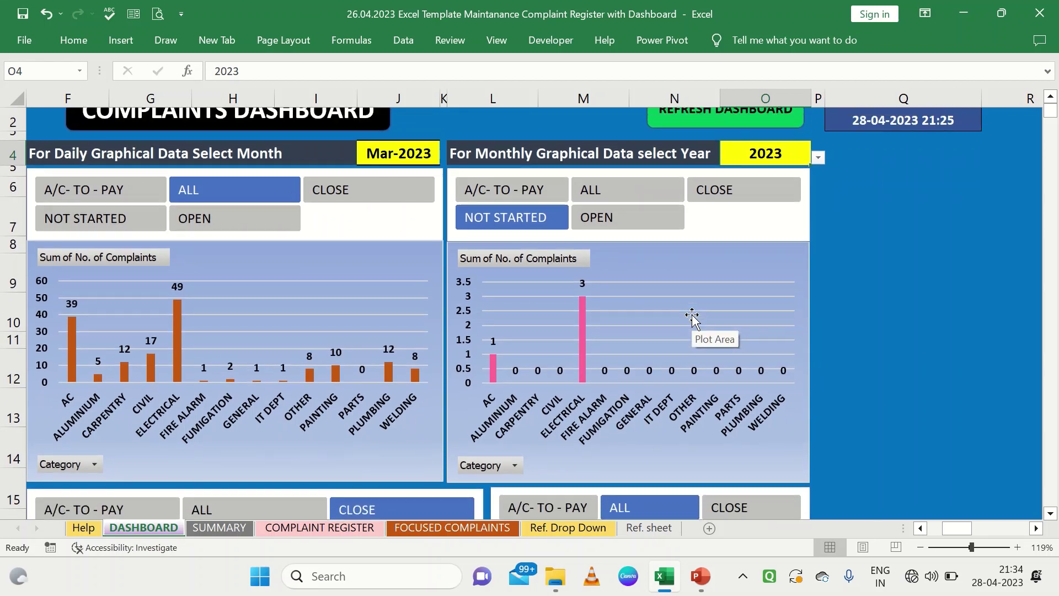
click(655, 221)
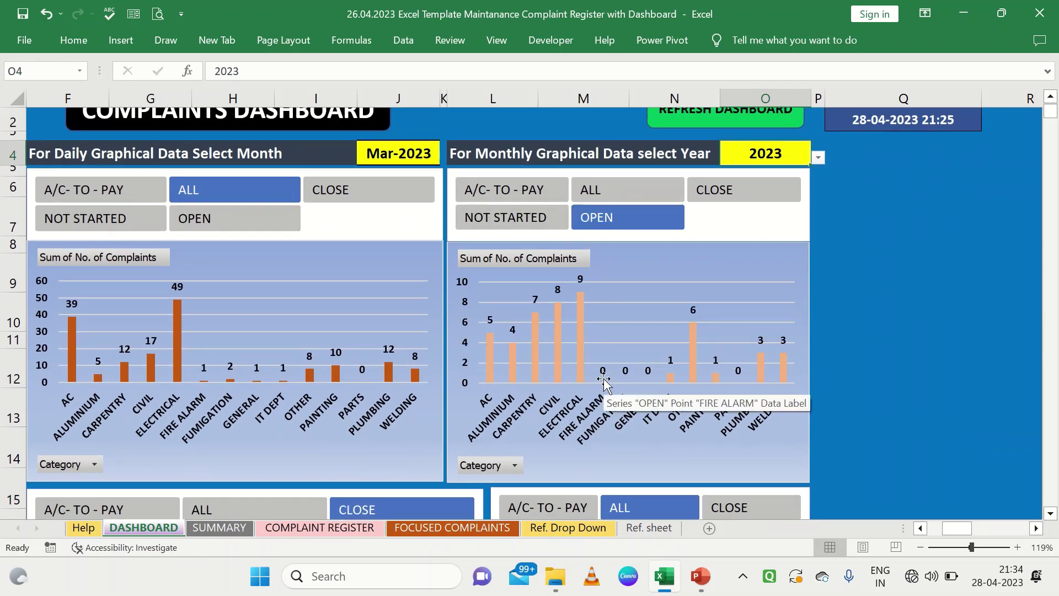
scroll(604, 364, down, 2)
scroll(603, 381, up, 2)
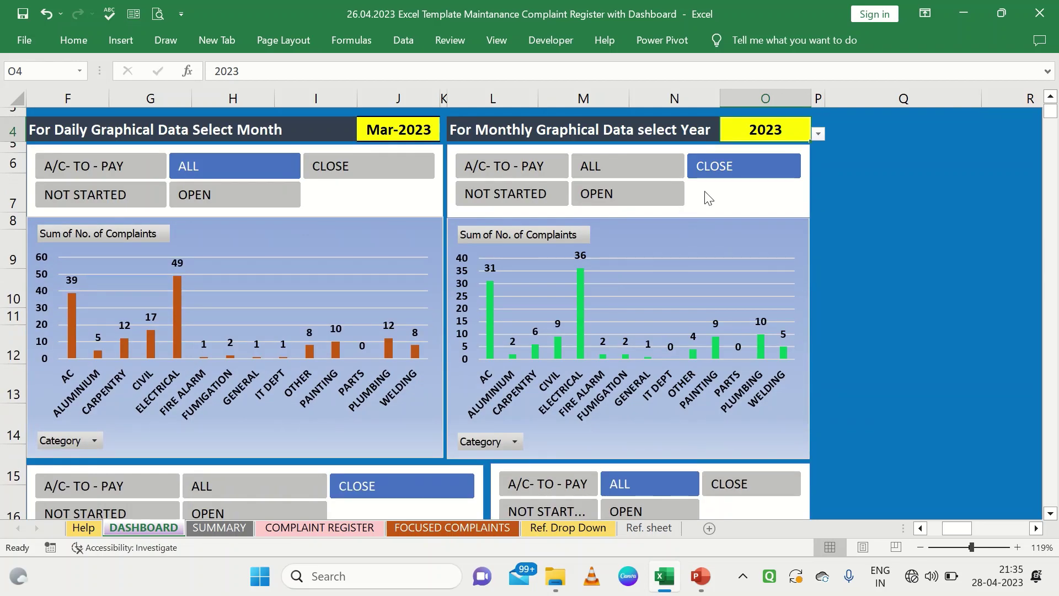
click(725, 181)
Filter the month-wise complaints chart for the selected year to OPEN complaints.
scroll(580, 386, down, 3)
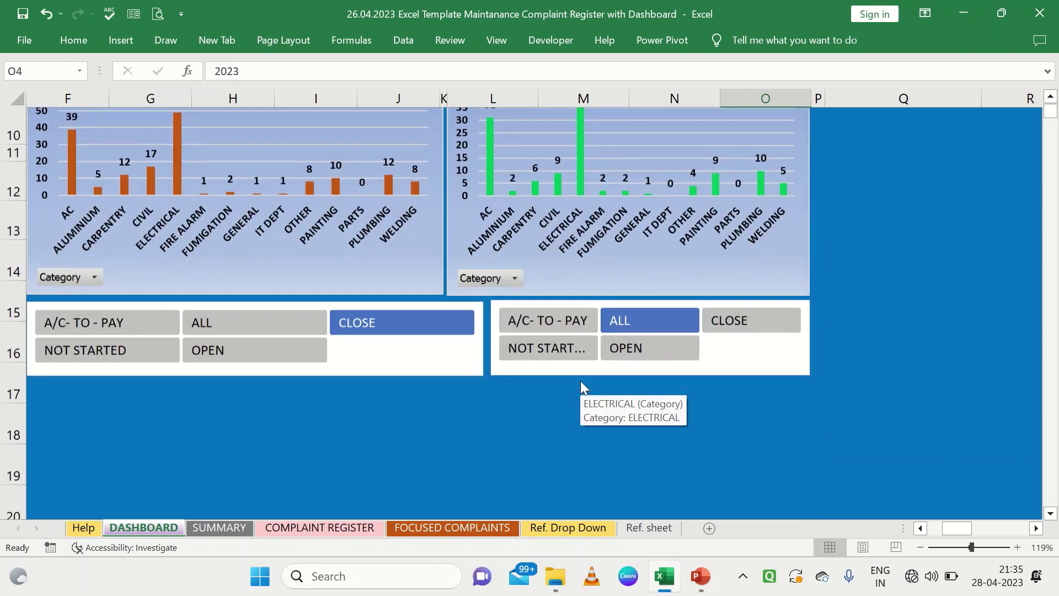
scroll(580, 380, down, 1)
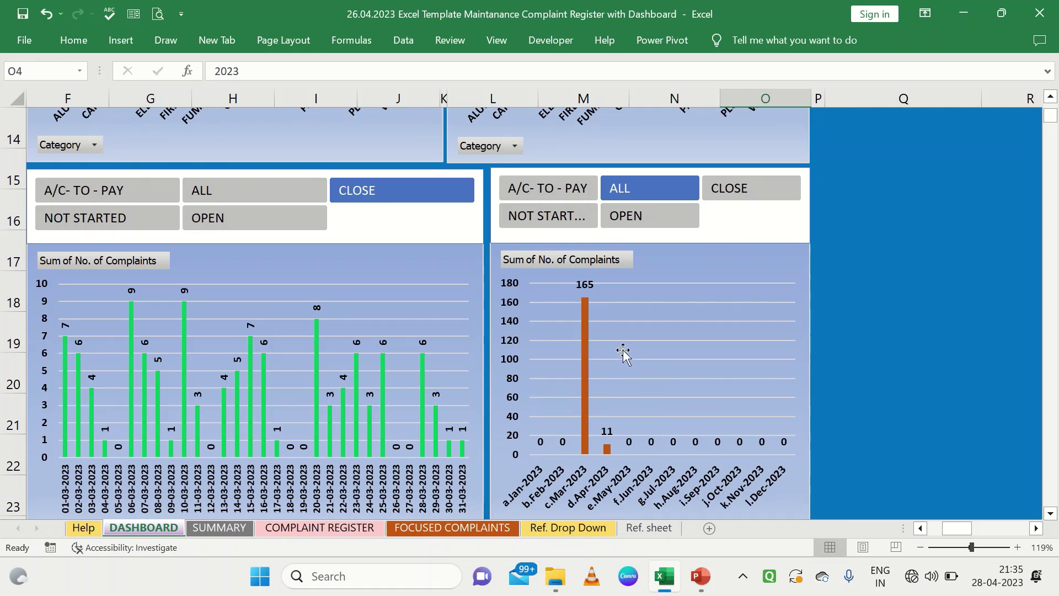
click(630, 215)
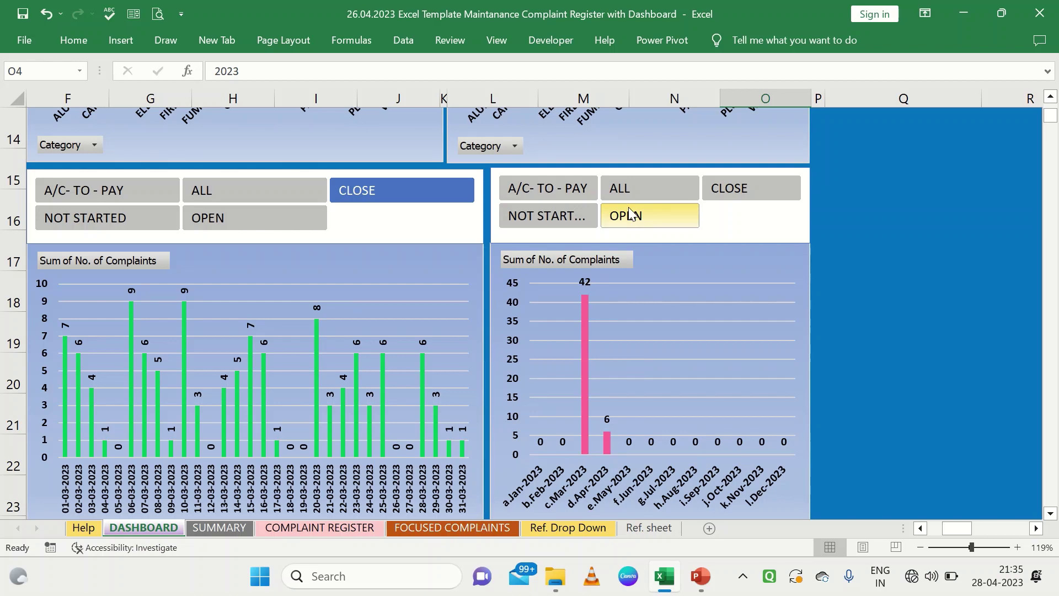
Look over the whole dashboard again and open the SUMMARY sheet to review its category-wise and date-wise counts.
scroll(627, 206, up, 5)
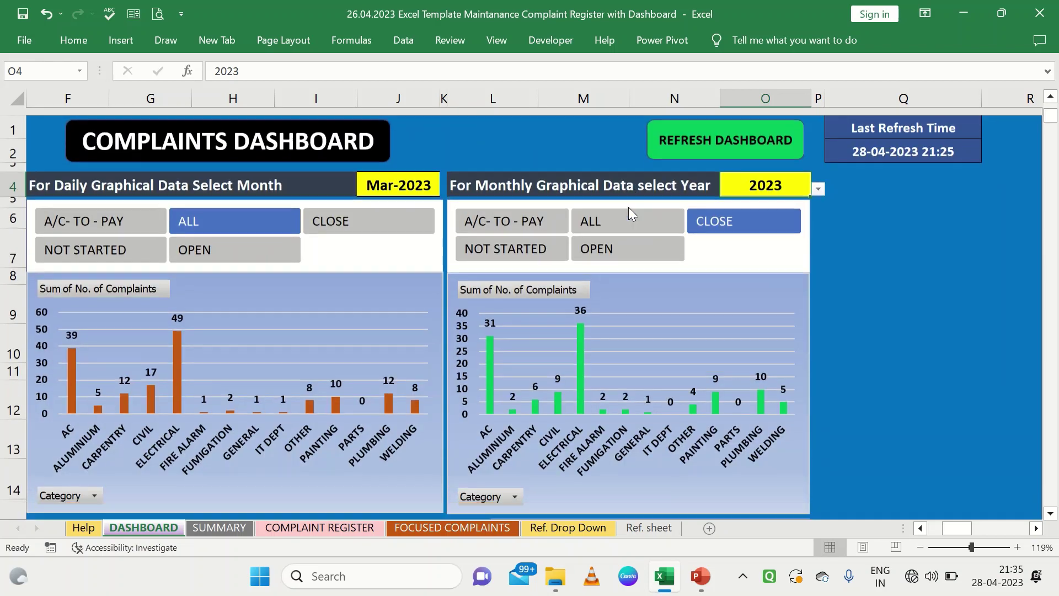
scroll(627, 207, down, 4)
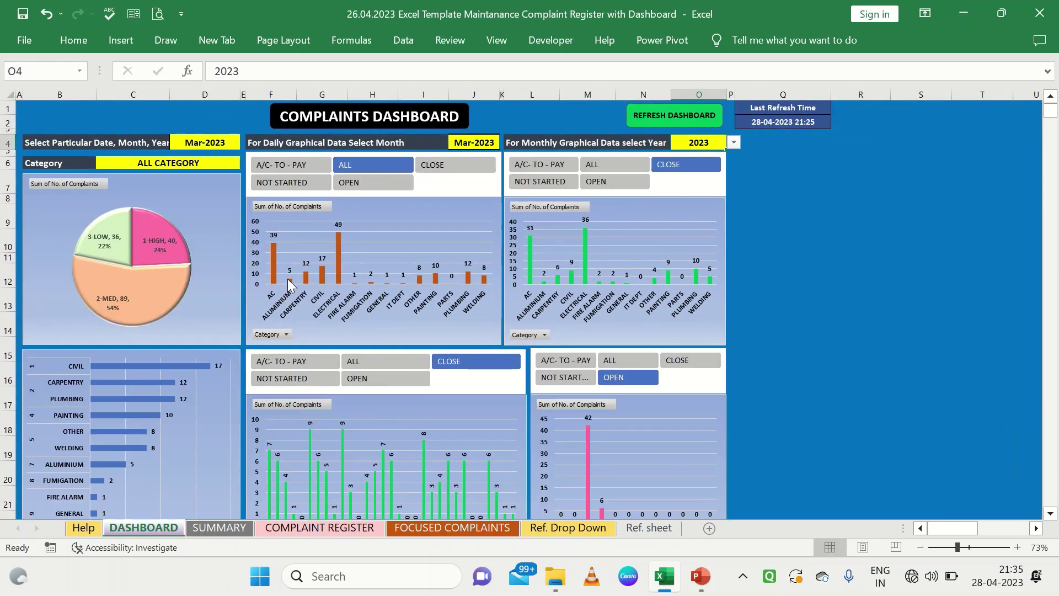
mouse_move(287, 279)
scroll(287, 279, up, 2)
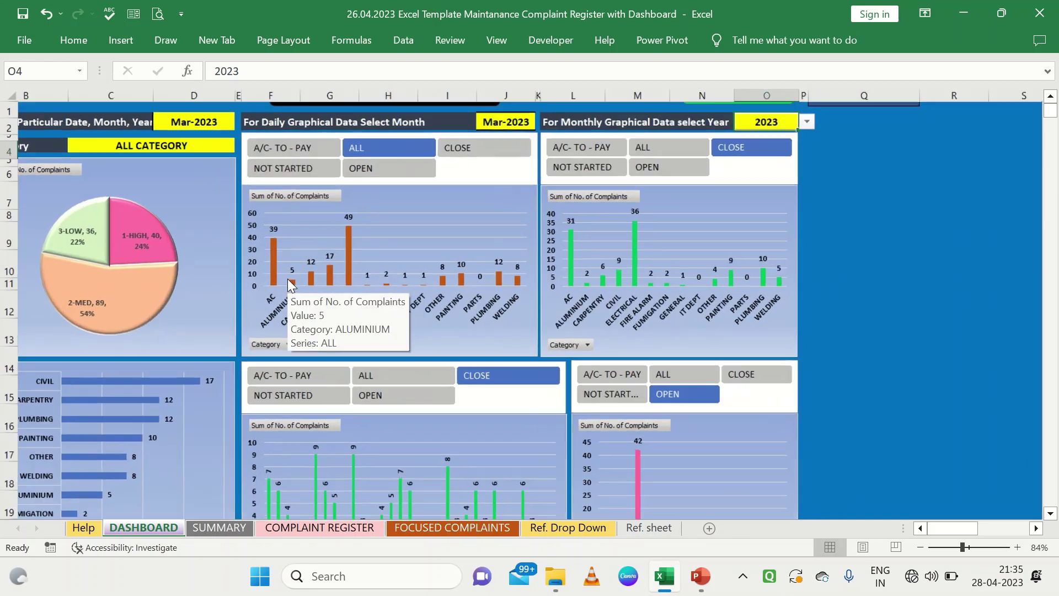
scroll(287, 279, left, 3)
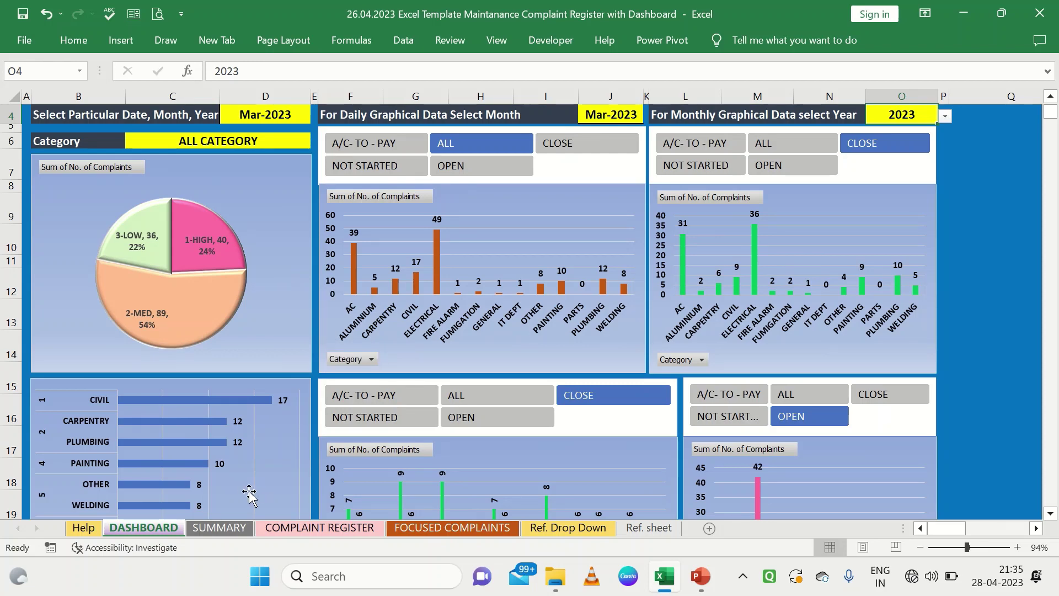
scroll(323, 411, up, 2)
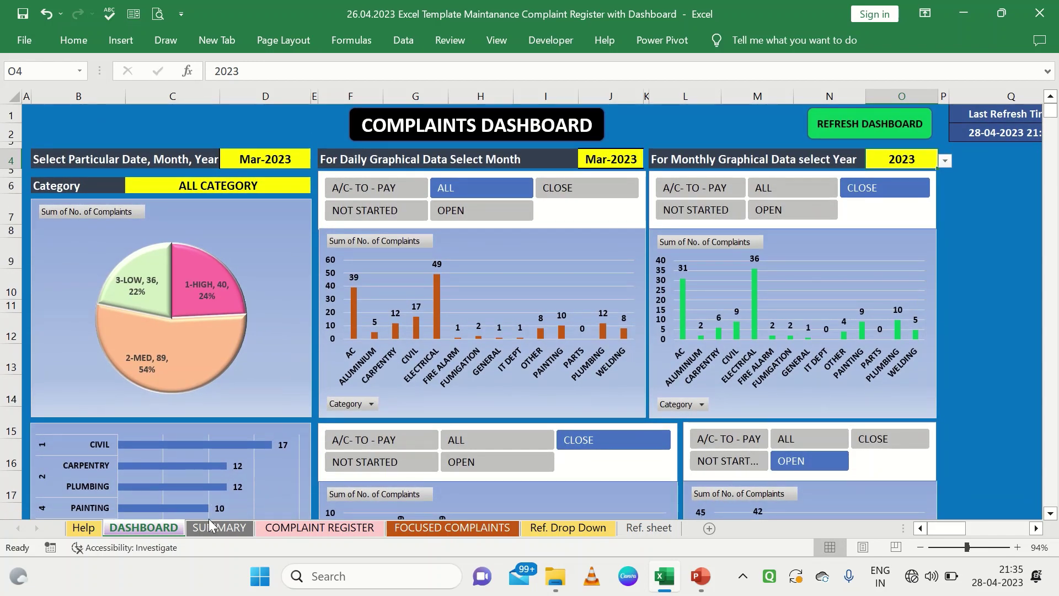
click(208, 527)
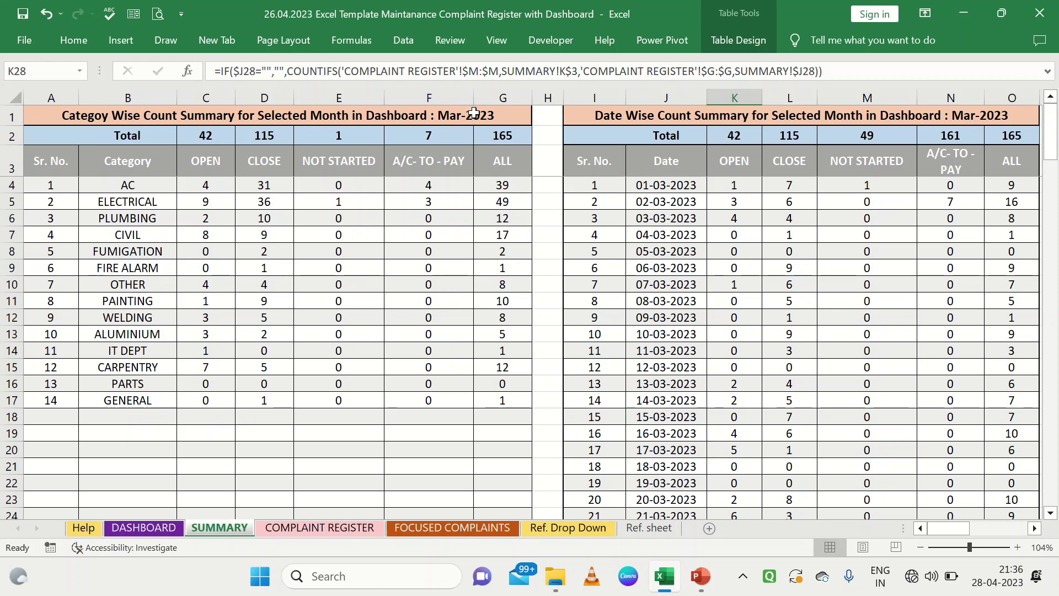
Review the SUMMARY sheet's category-wise and date-wise count tables for the selected month.
drag(59, 191, 499, 380)
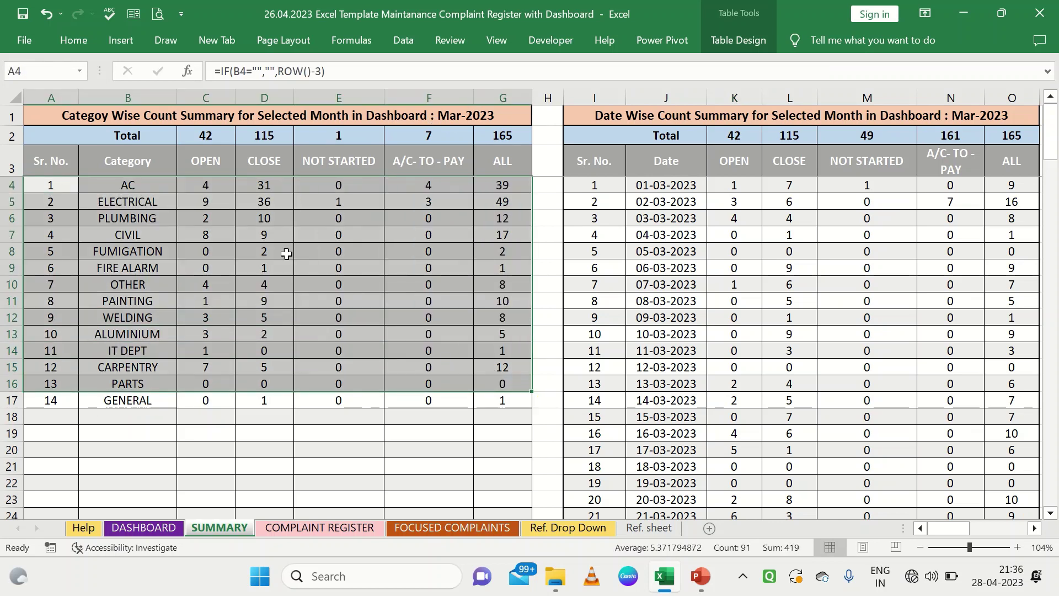
click(217, 193)
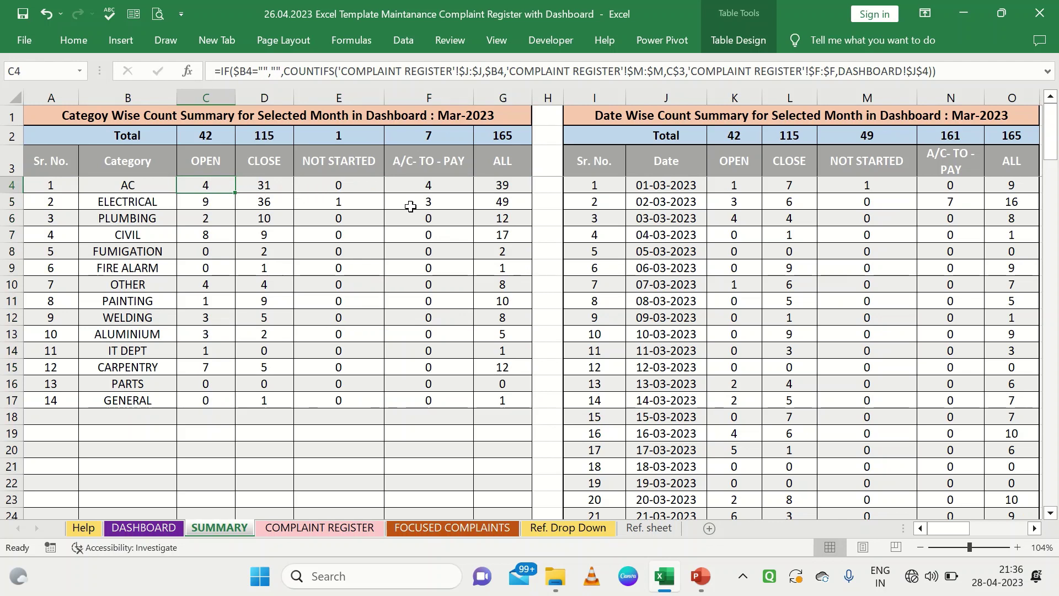
scroll(410, 207, right, 5)
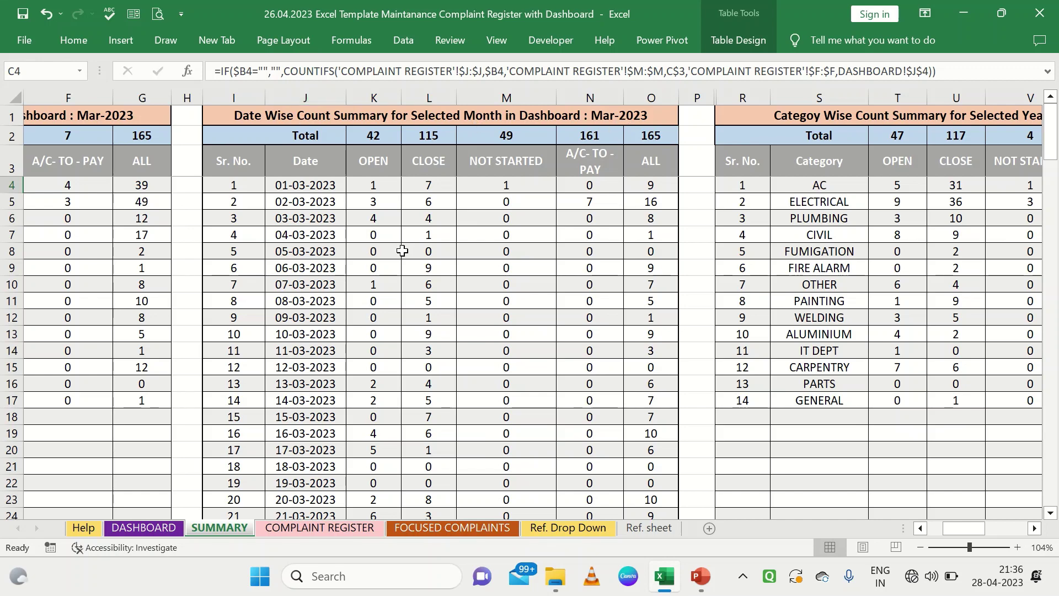
scroll(385, 264, down, 2)
scroll(386, 262, up, 2)
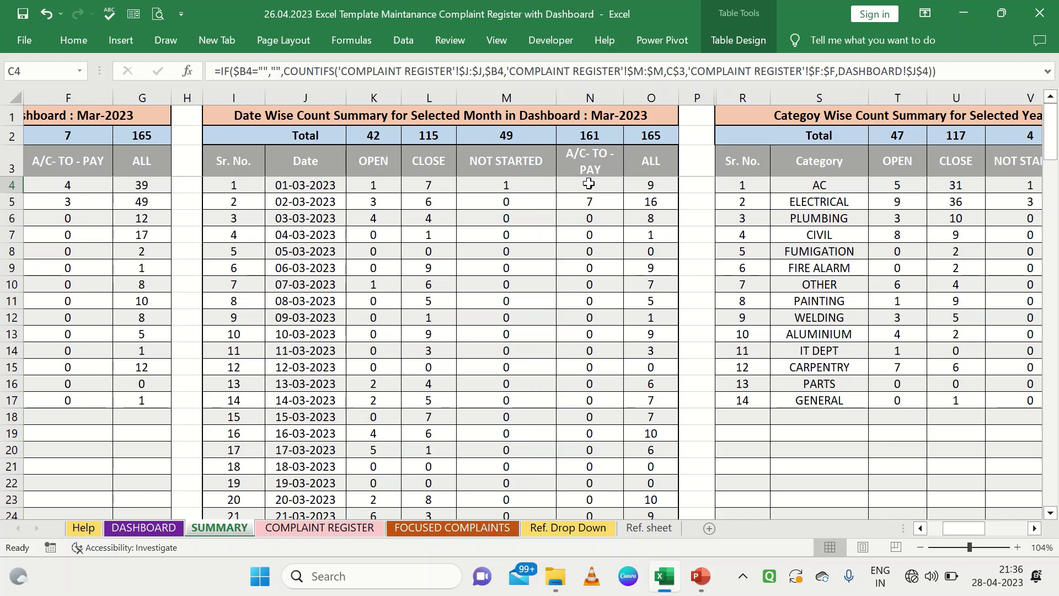
Review the SUMMARY sheet's category-wise and month-wise count tables for the selected year.
scroll(589, 184, right, 3)
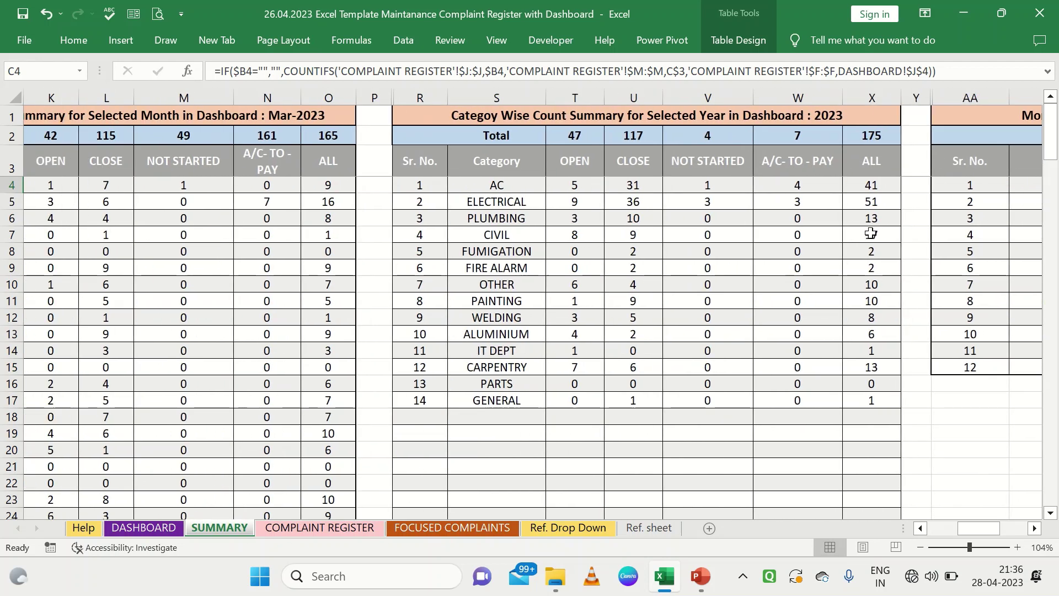
click(482, 189)
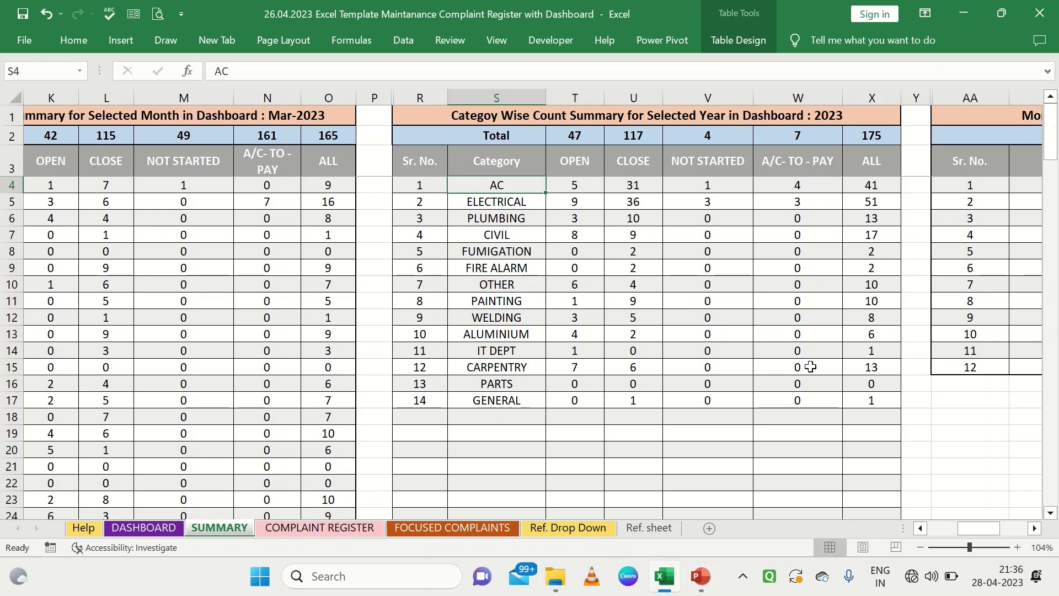
scroll(810, 367, right, 5)
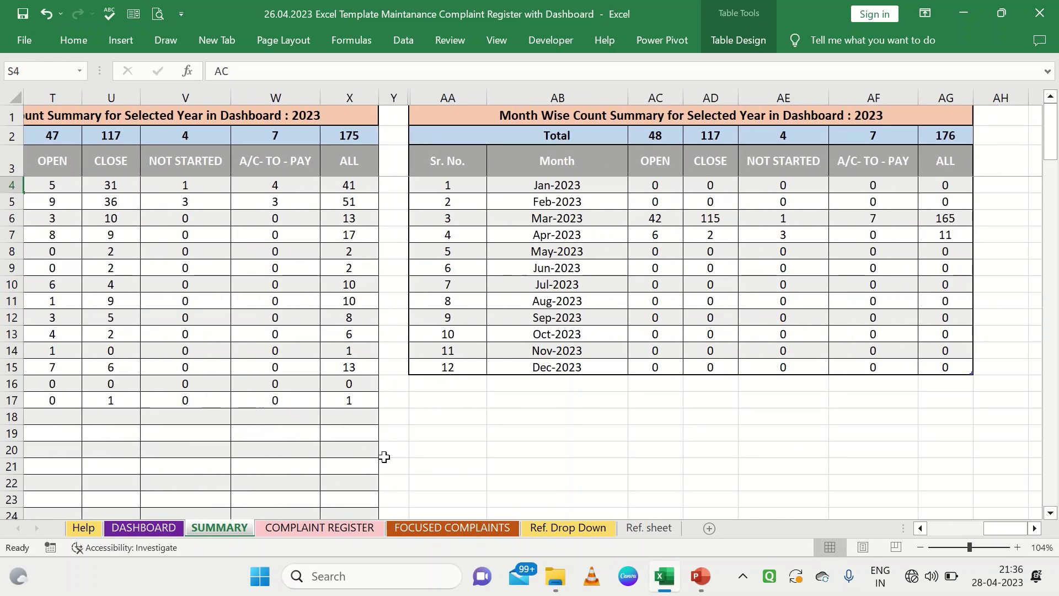
Open the COMPLAINT REGISTER sheet and look through its complaint records, checking several entries in the Locations column.
click(340, 527)
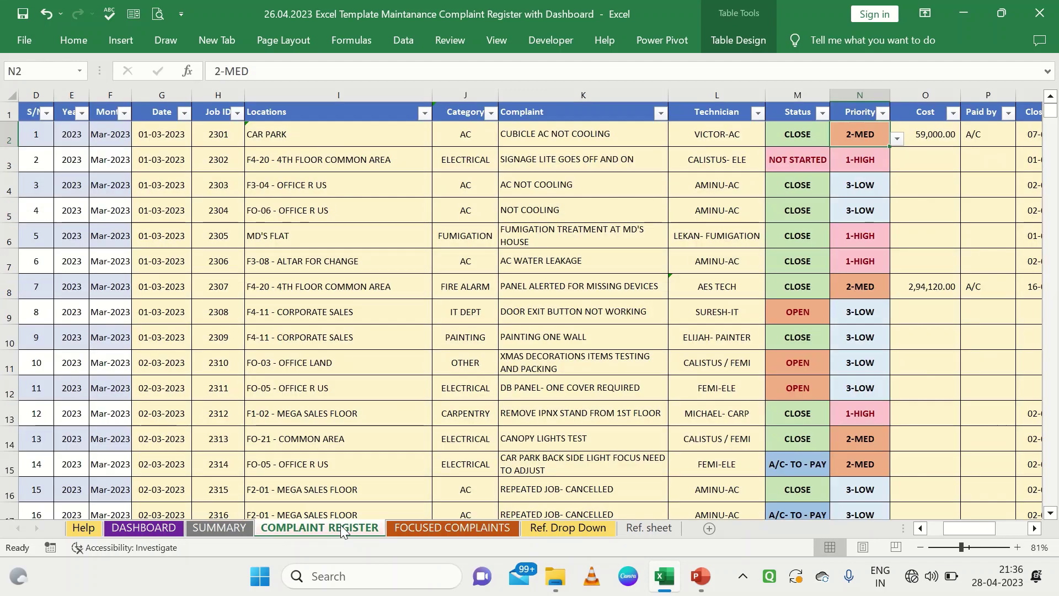
click(331, 134)
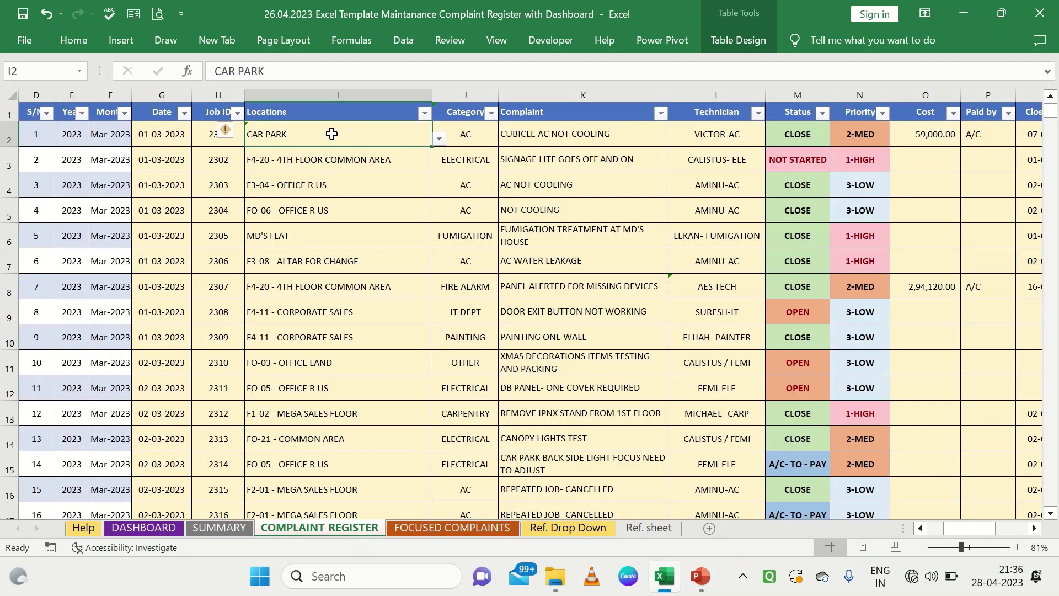
click(337, 313)
scroll(336, 319, down, 3)
scroll(336, 319, down, 8)
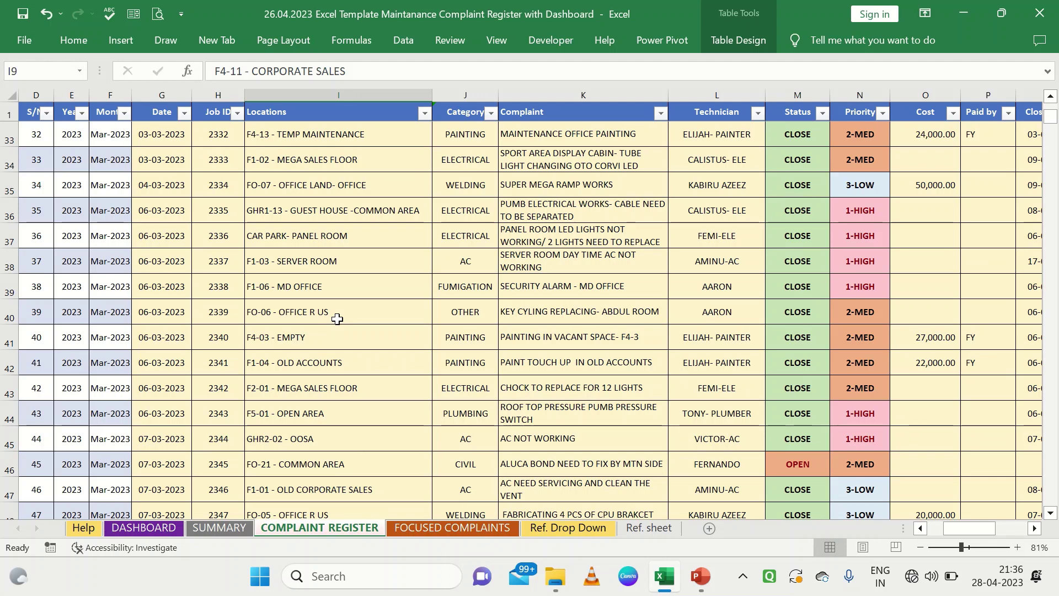
click(337, 318)
scroll(337, 319, down, 9)
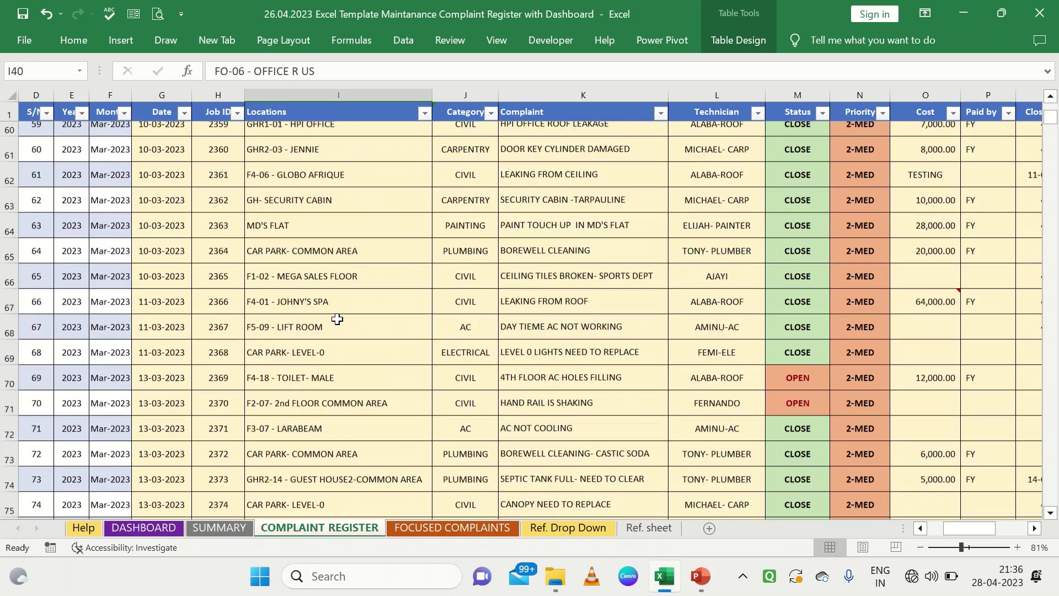
scroll(336, 319, down, 2)
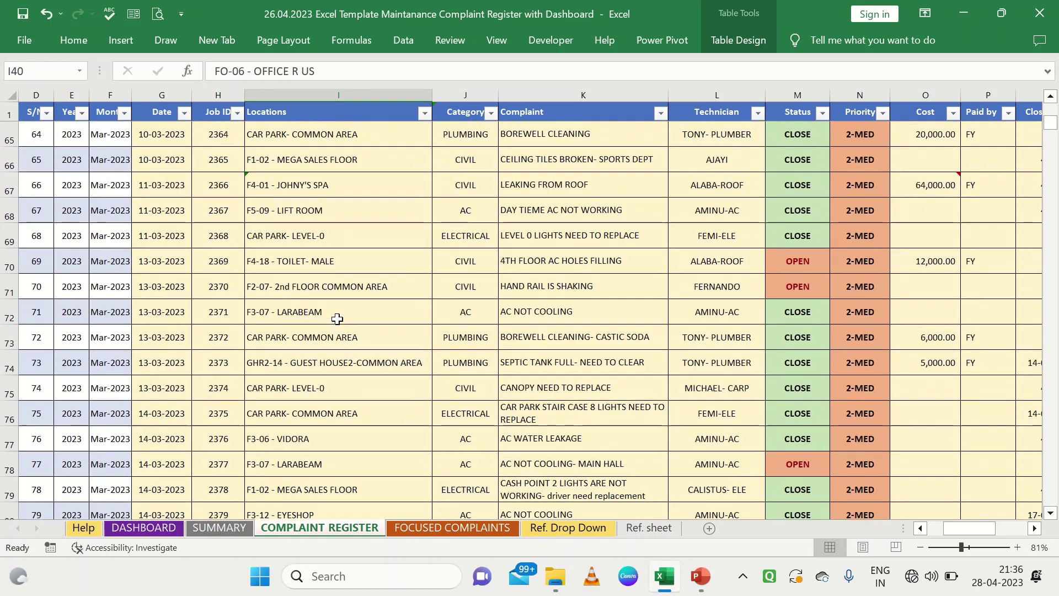
click(346, 420)
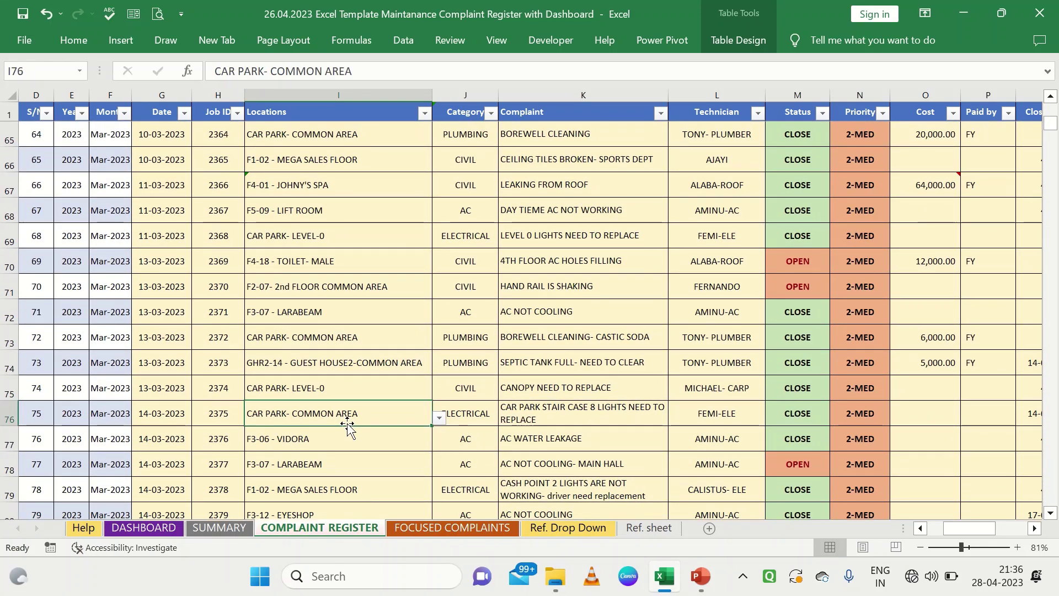
click(347, 439)
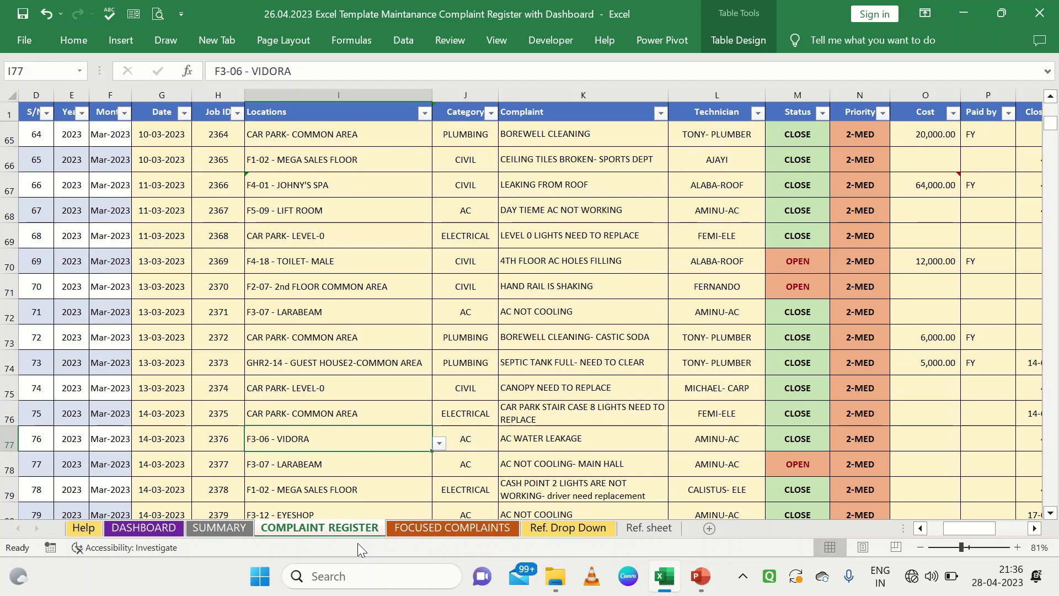
click(393, 466)
scroll(392, 466, down, 2)
scroll(393, 466, down, 4)
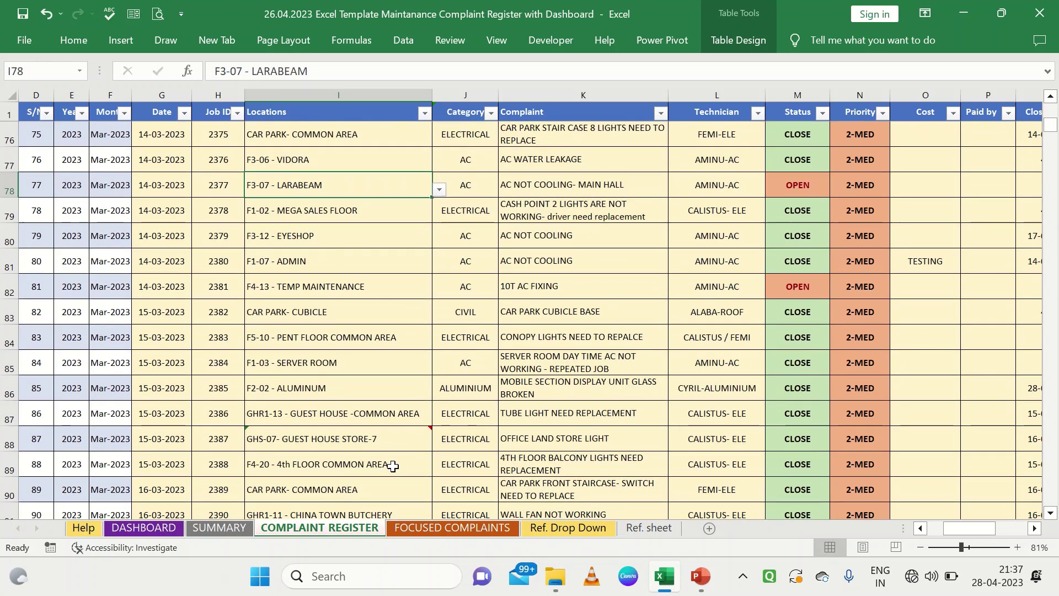
scroll(393, 466, down, 2)
scroll(393, 466, up, 1)
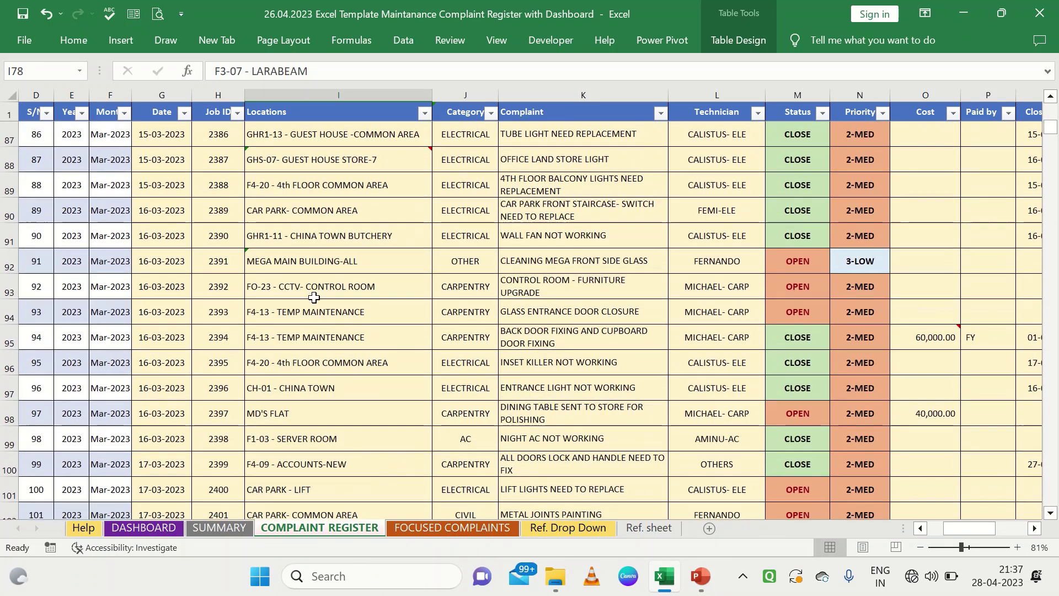
scroll(359, 418, down, 3)
scroll(362, 420, down, 3)
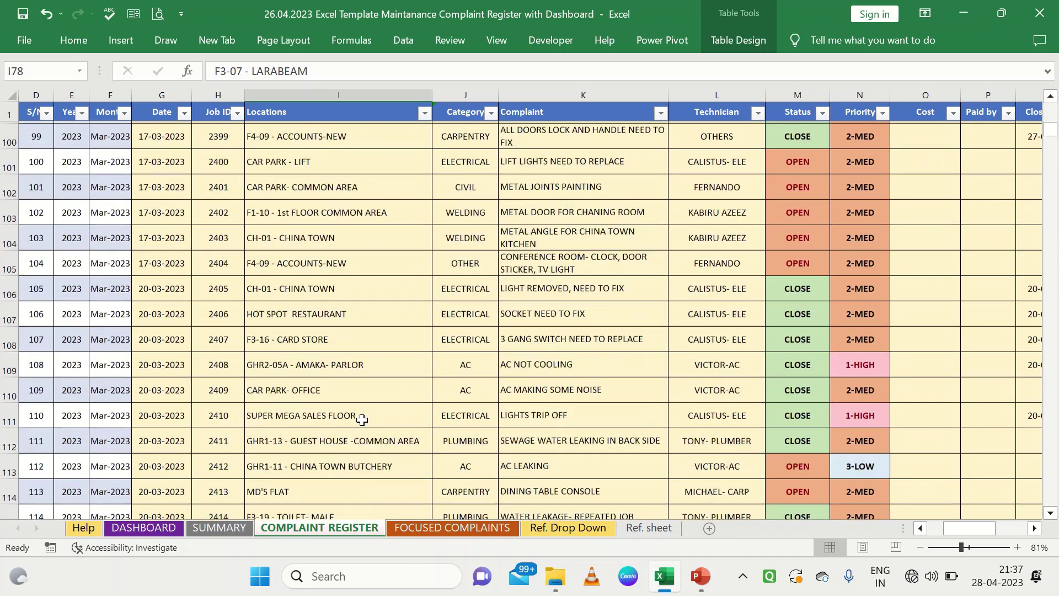
Check the SUMMARY sheet's month-wise counts again, and return to the COMPLAINT REGISTER to browse more records.
click(224, 524)
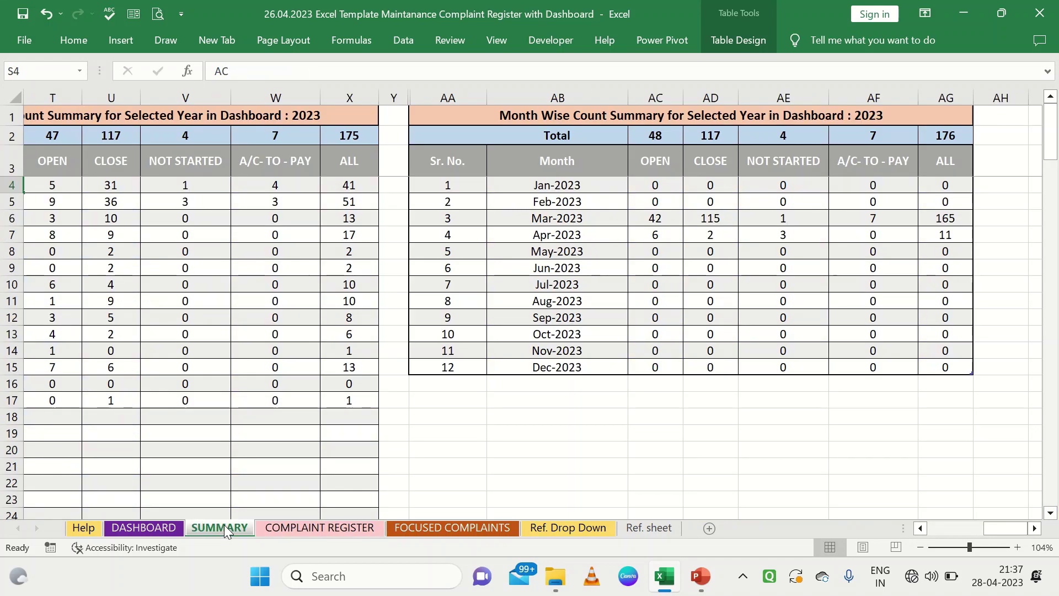
click(282, 525)
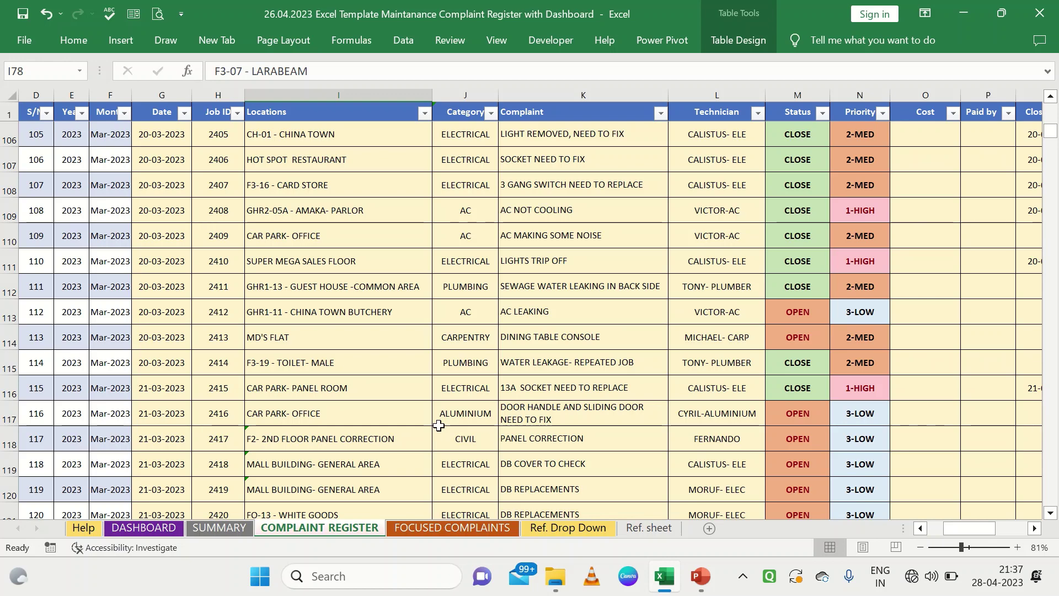
scroll(441, 386, down, 6)
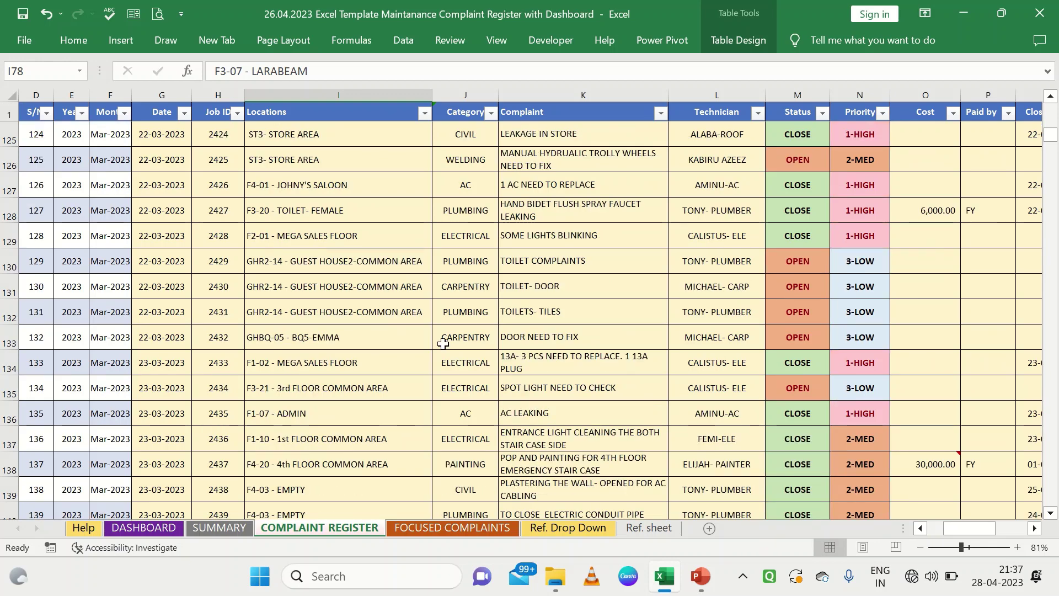
scroll(443, 344, up, 9)
scroll(442, 344, up, 3)
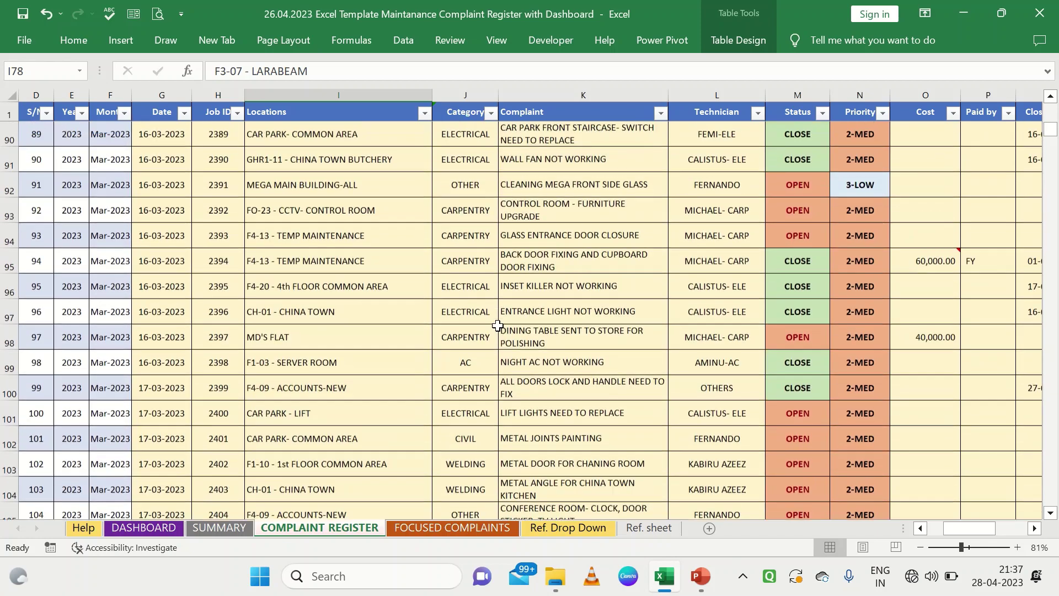
Examine the color-coded Status column across the complaint records in the COMPLAINT REGISTER.
ctrl+scroll(802, 140, up, 5)
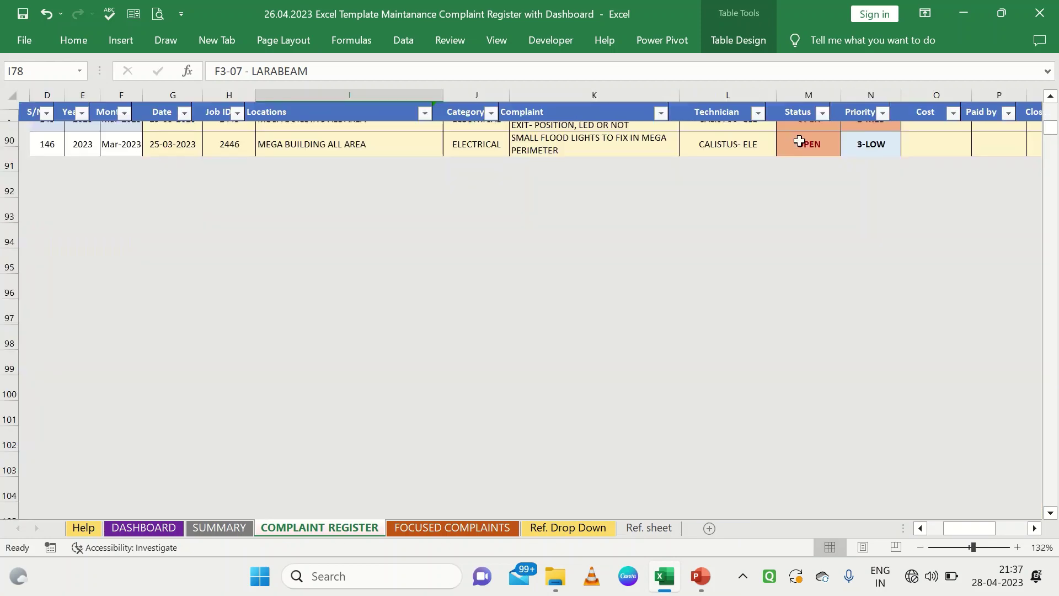
scroll(944, 218, right, 3)
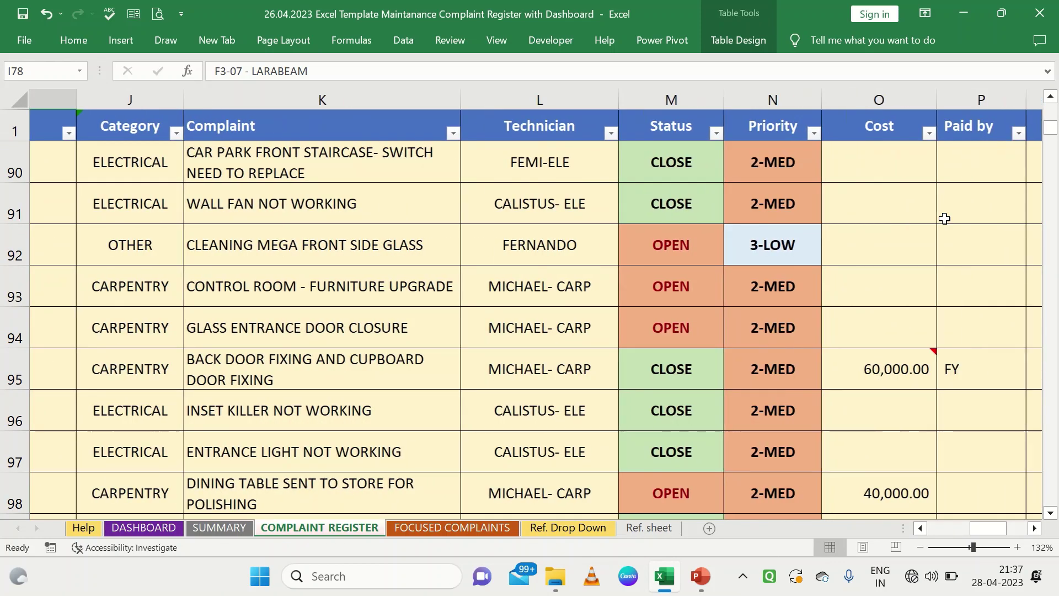
drag(633, 160, 638, 503)
scroll(640, 504, down, 1)
scroll(635, 437, down, 8)
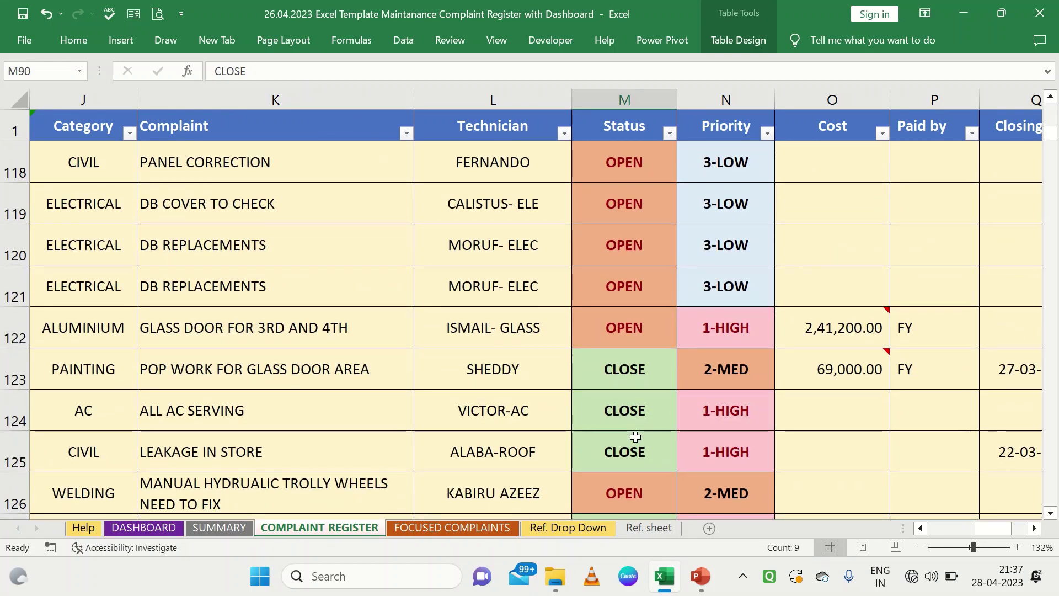
scroll(635, 436, down, 3)
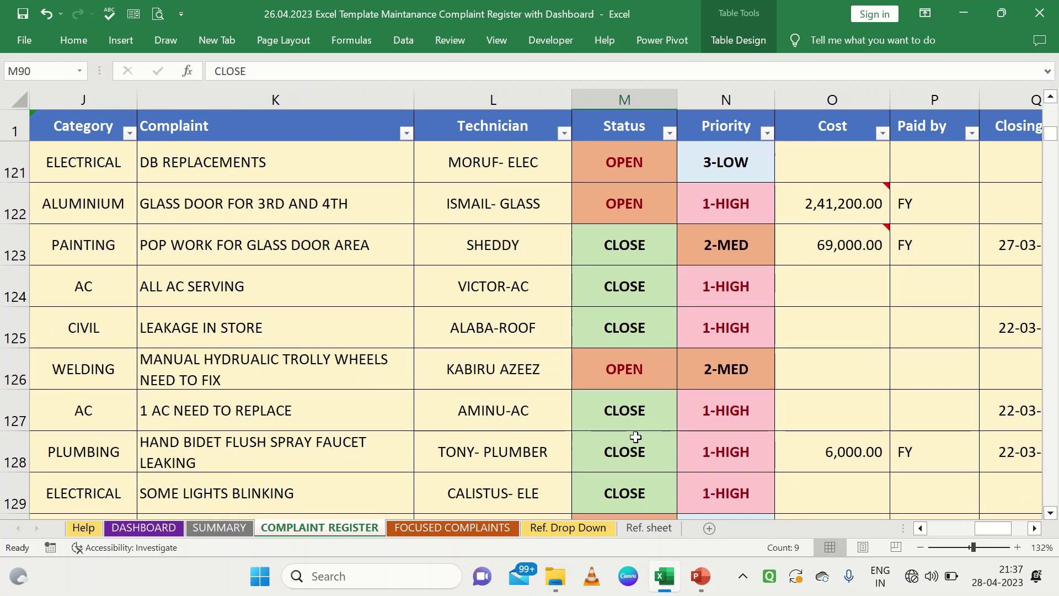
scroll(636, 437, down, 4)
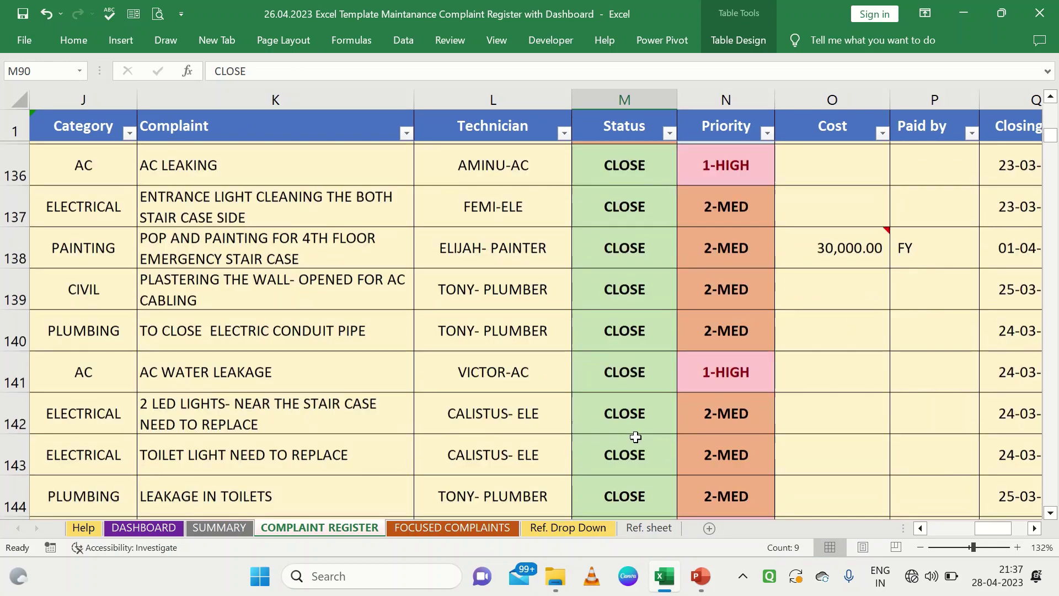
scroll(635, 437, up, 13)
scroll(635, 437, up, 8)
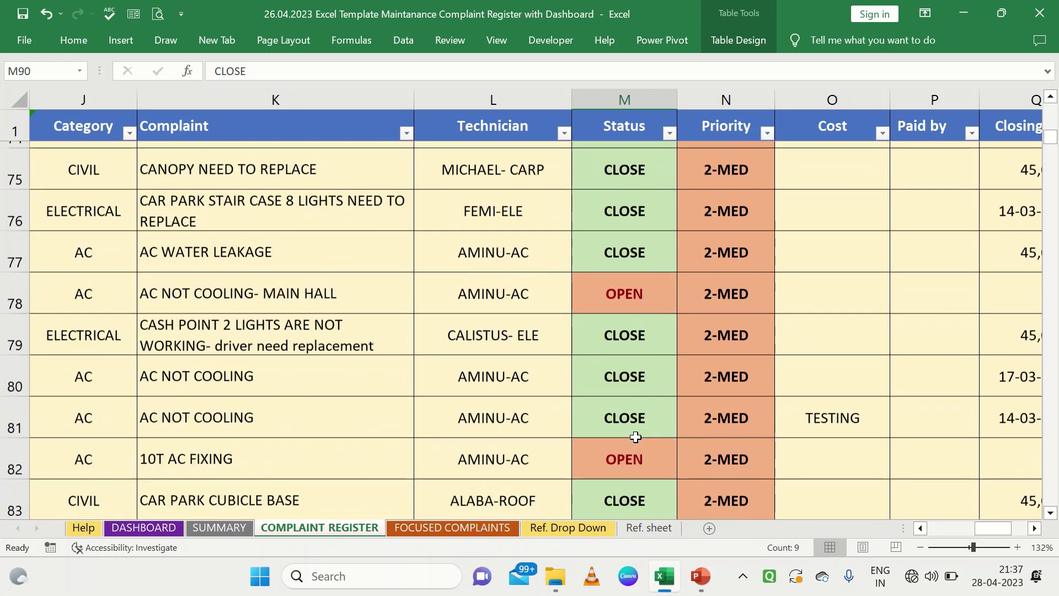
Examine the color-coded Priority column across the complaint records.
click(736, 305)
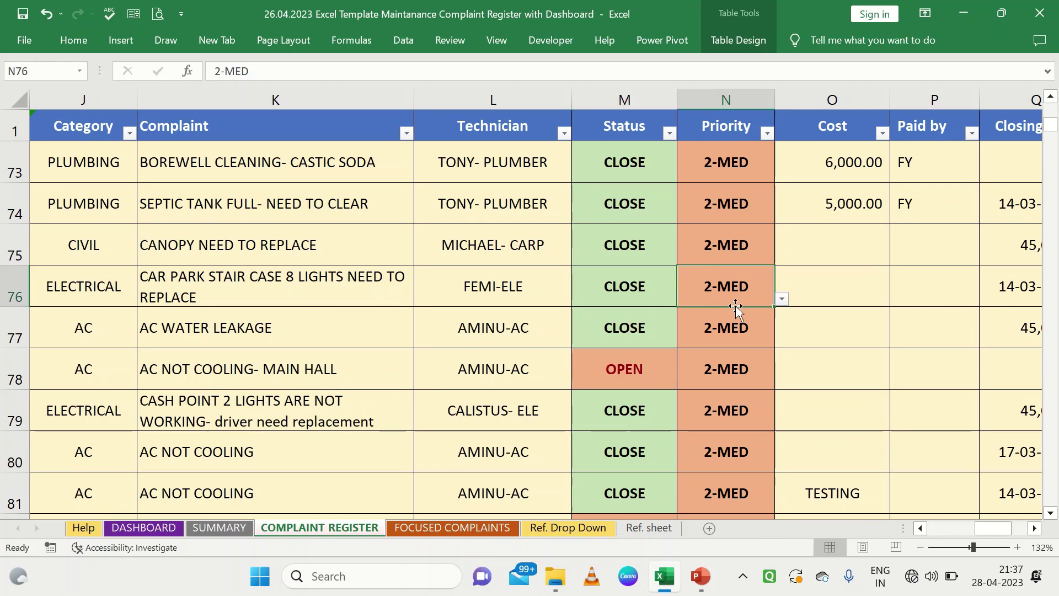
scroll(735, 305, down, 3)
scroll(735, 305, down, 10)
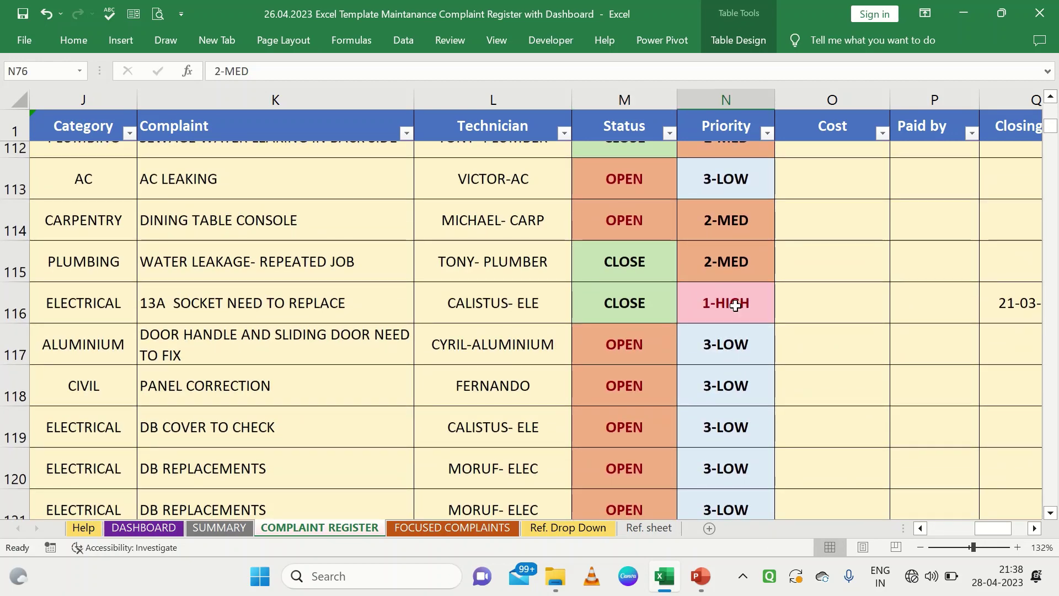
scroll(735, 305, down, 1)
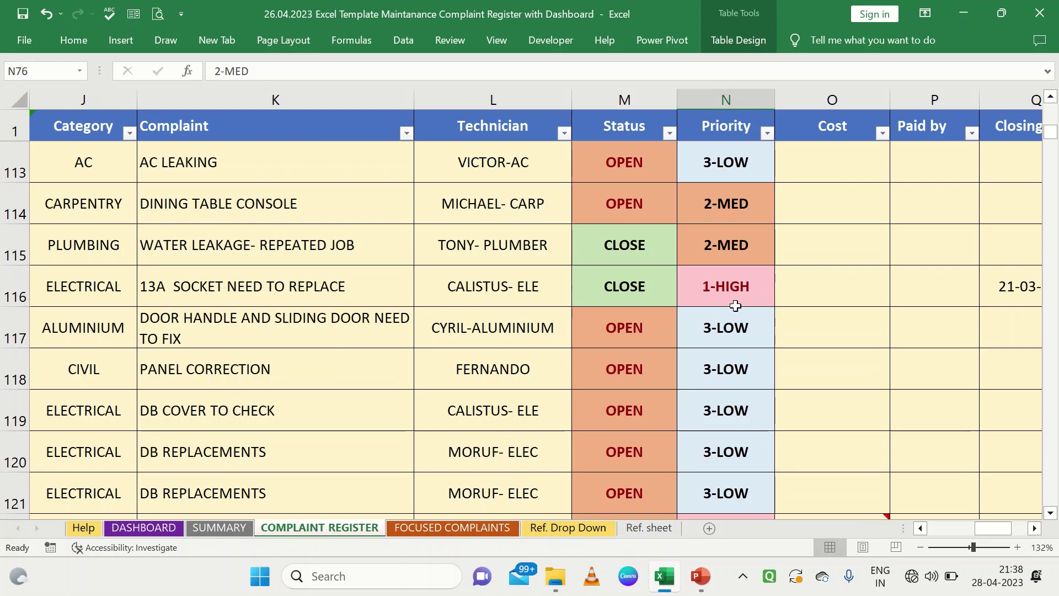
scroll(735, 306, up, 14)
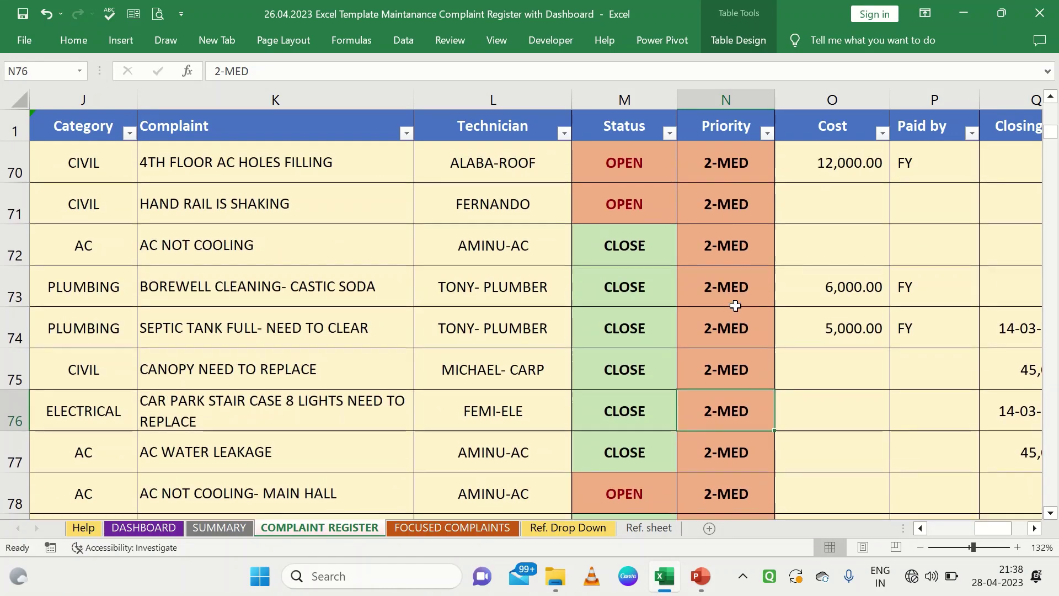
Check the closing date, days and Remarks columns of the register and return to its first record.
scroll(831, 314, right, 3)
scroll(831, 315, left, 2)
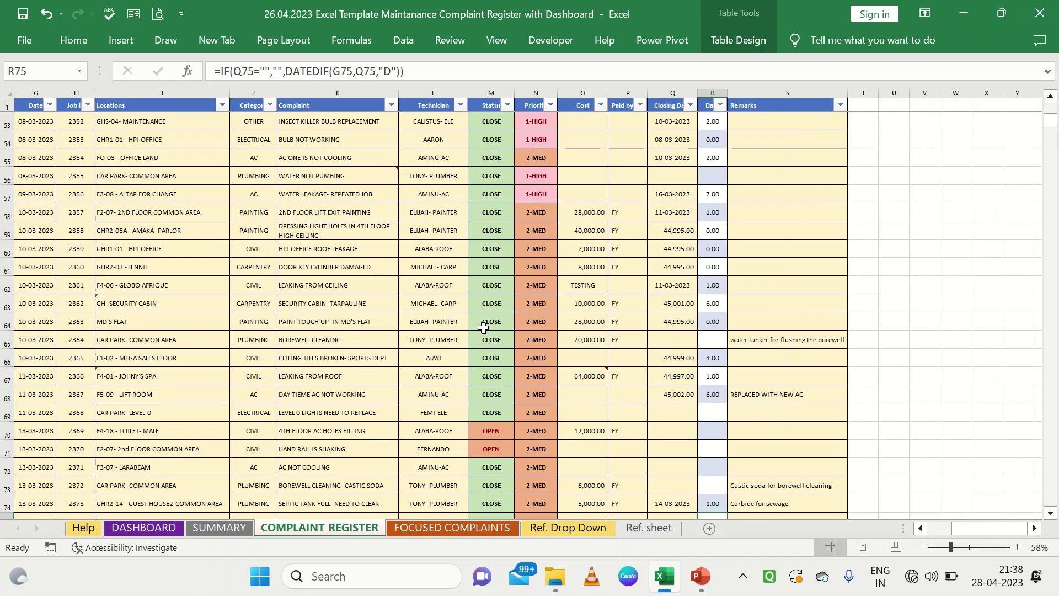
scroll(484, 327, up, 13)
scroll(483, 327, up, 4)
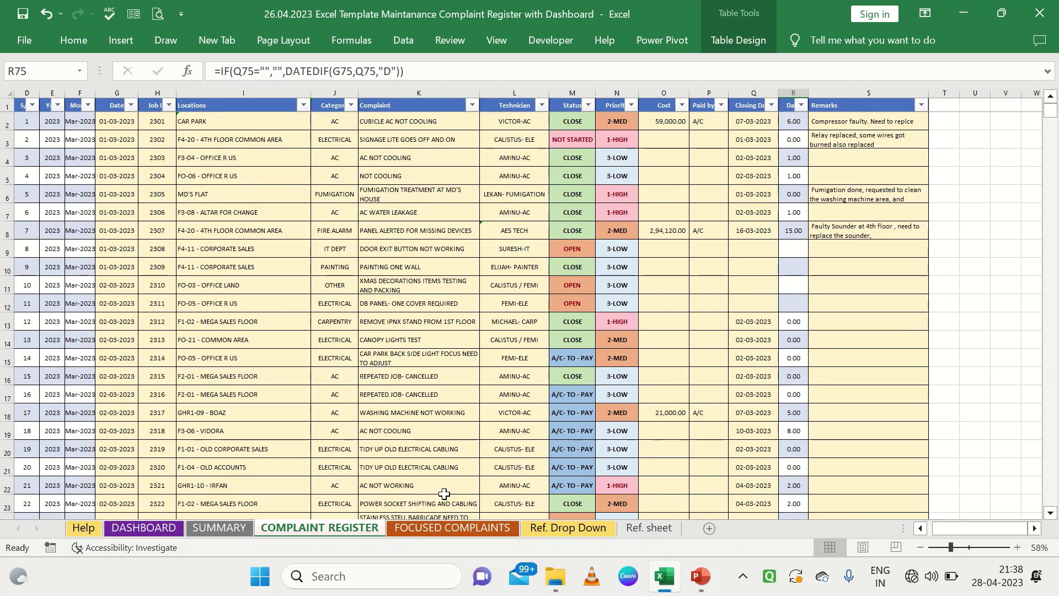
Open the FOCUSED COMPLAINTS sheet and examine its complaint list with the status and priority selectors.
click(442, 525)
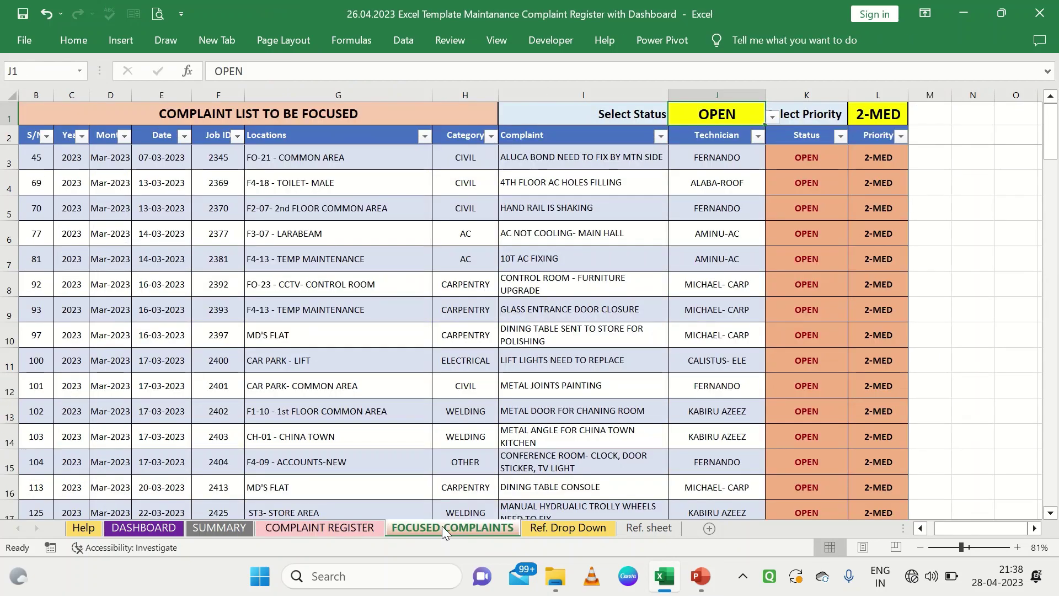
ctrl+scroll(285, 292, up, 4)
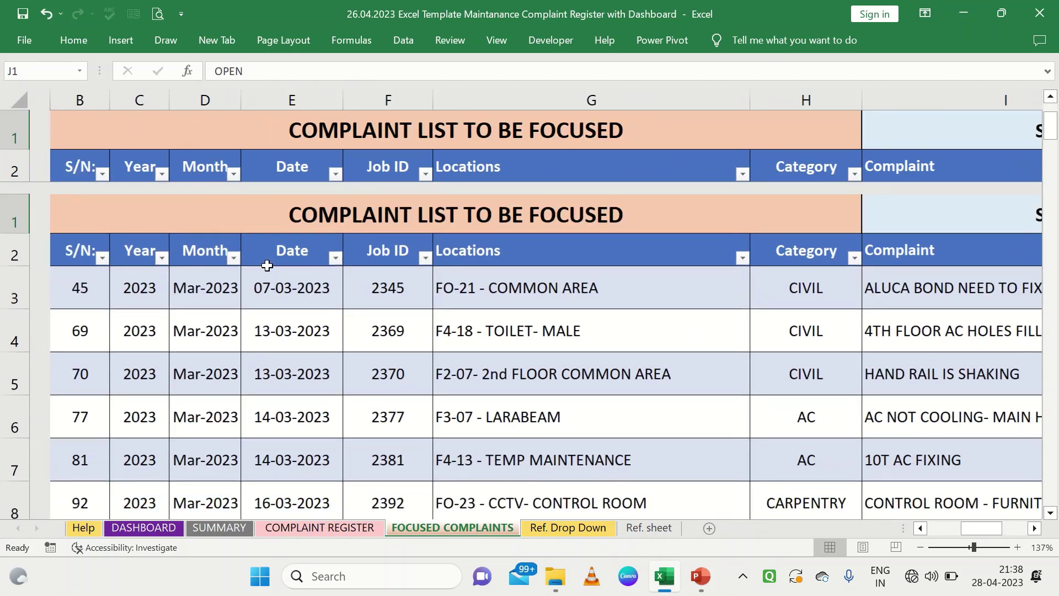
ctrl+scroll(267, 265, down, 3)
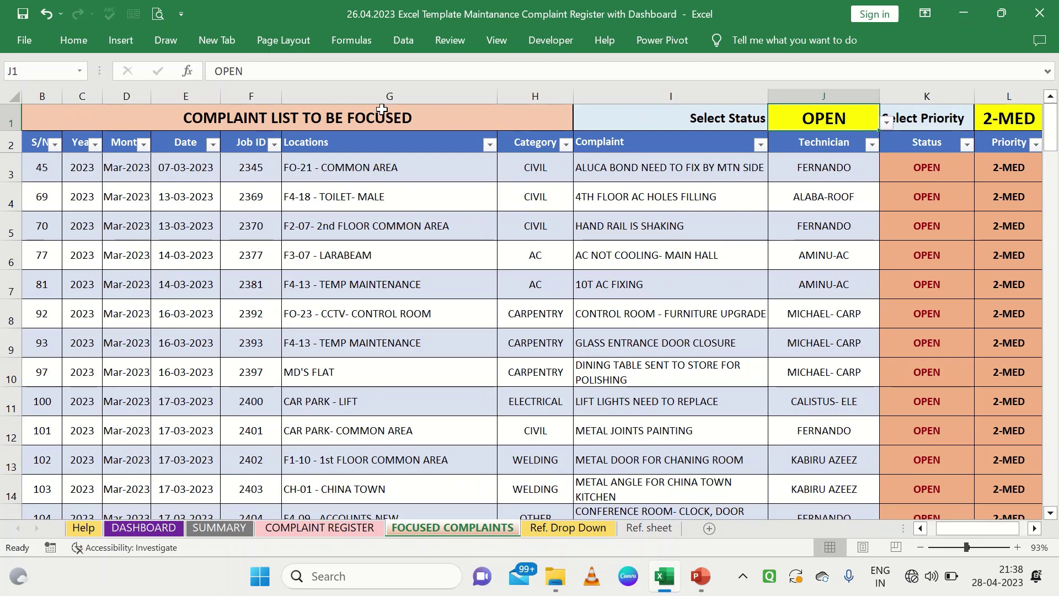
ctrl+scroll(884, 124, up, 3)
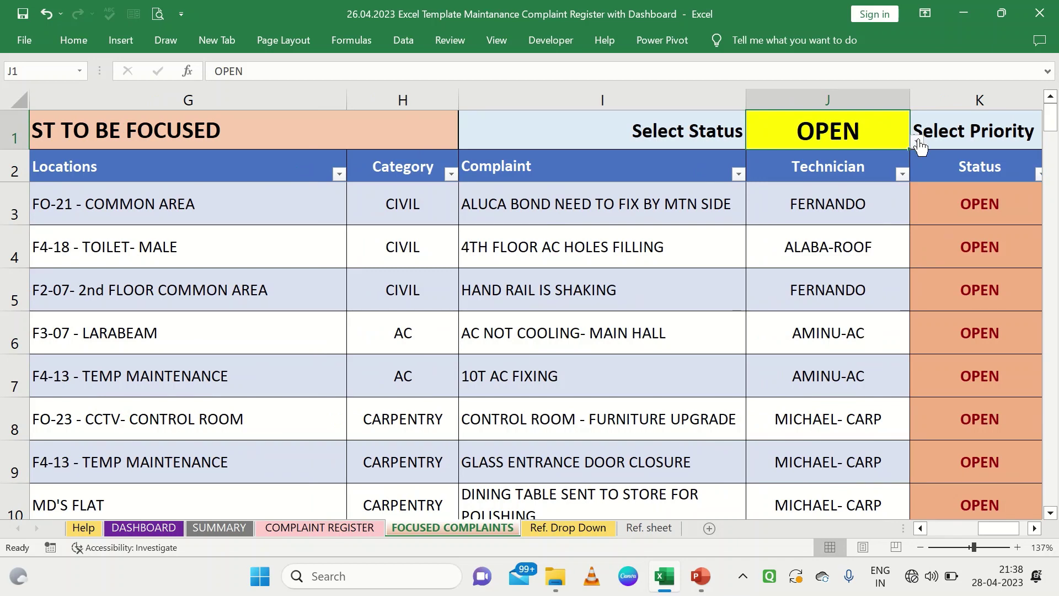
scroll(917, 144, right, 5)
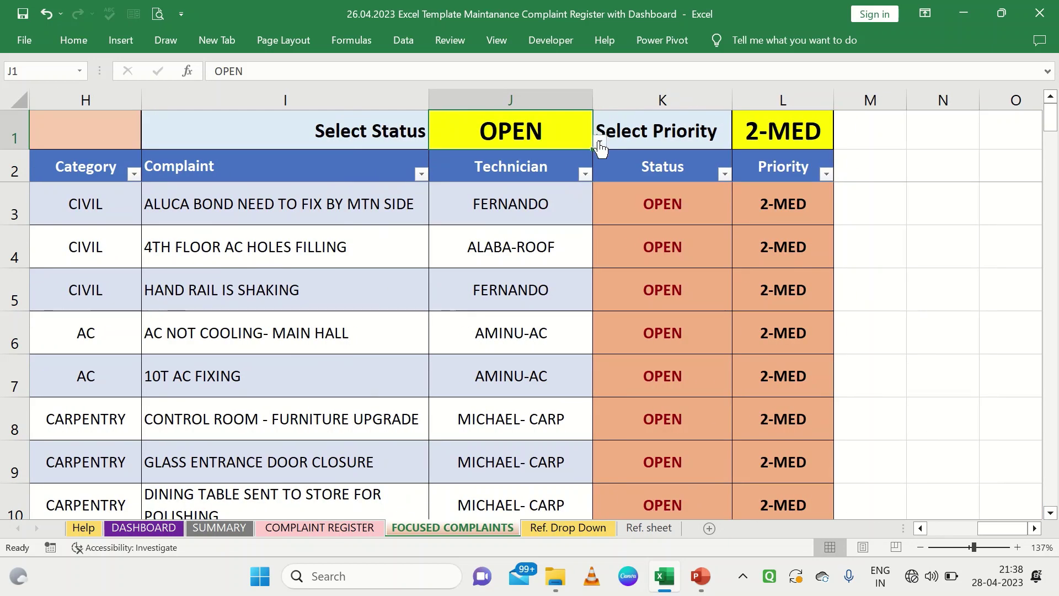
Set the focused complaint list's status selector to NOT STARTED and review the listed complaints.
click(600, 142)
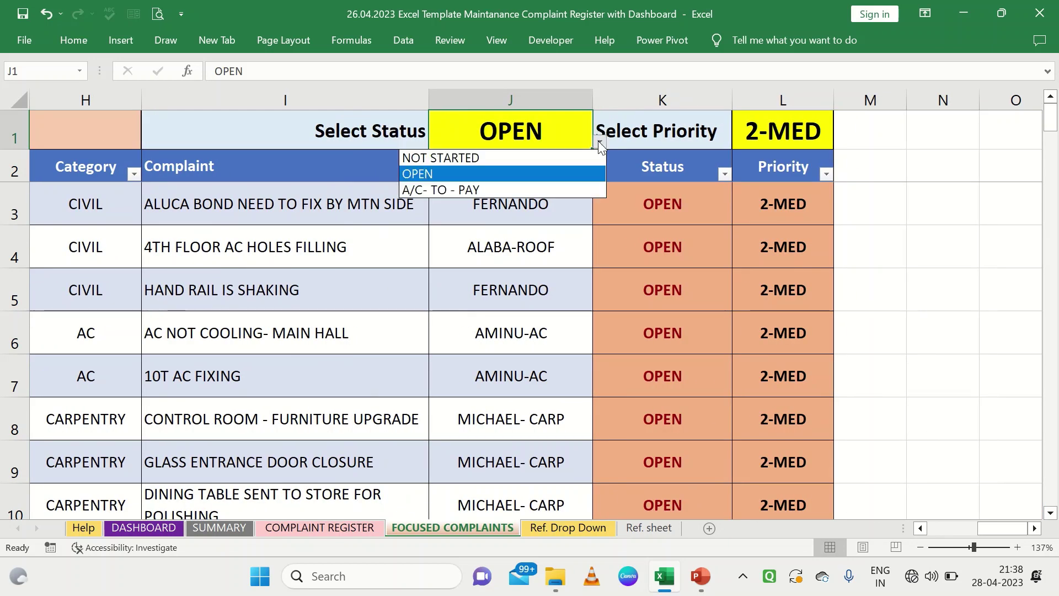
click(522, 159)
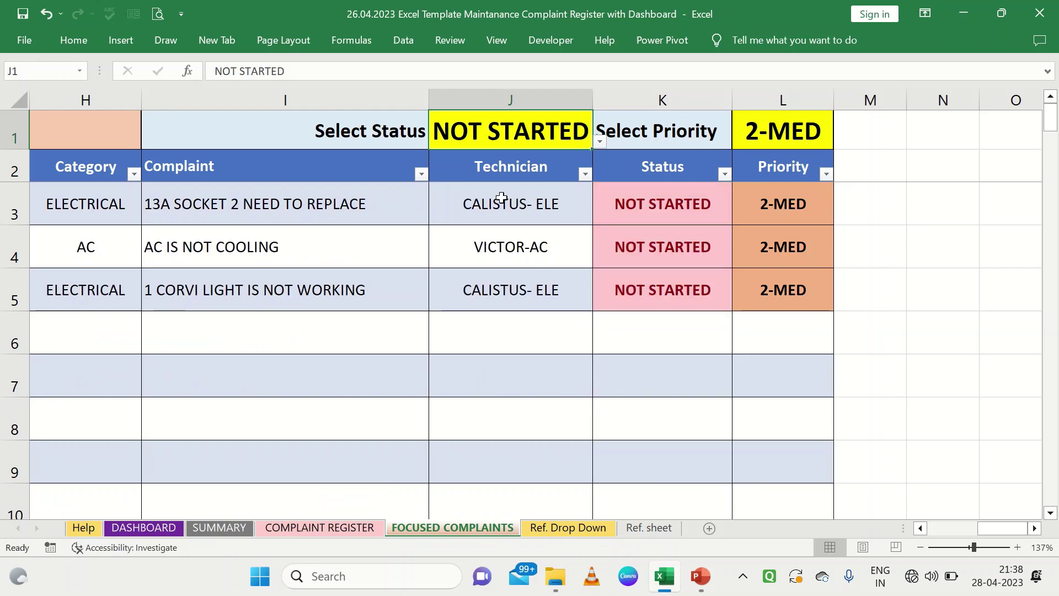
scroll(500, 197, down, 4)
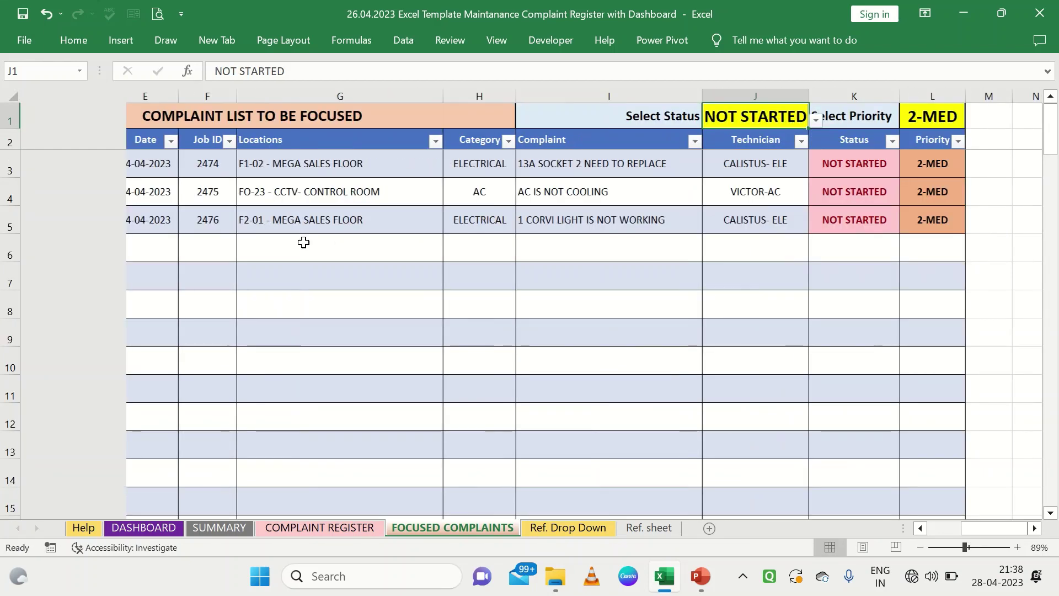
scroll(303, 243, right, 4)
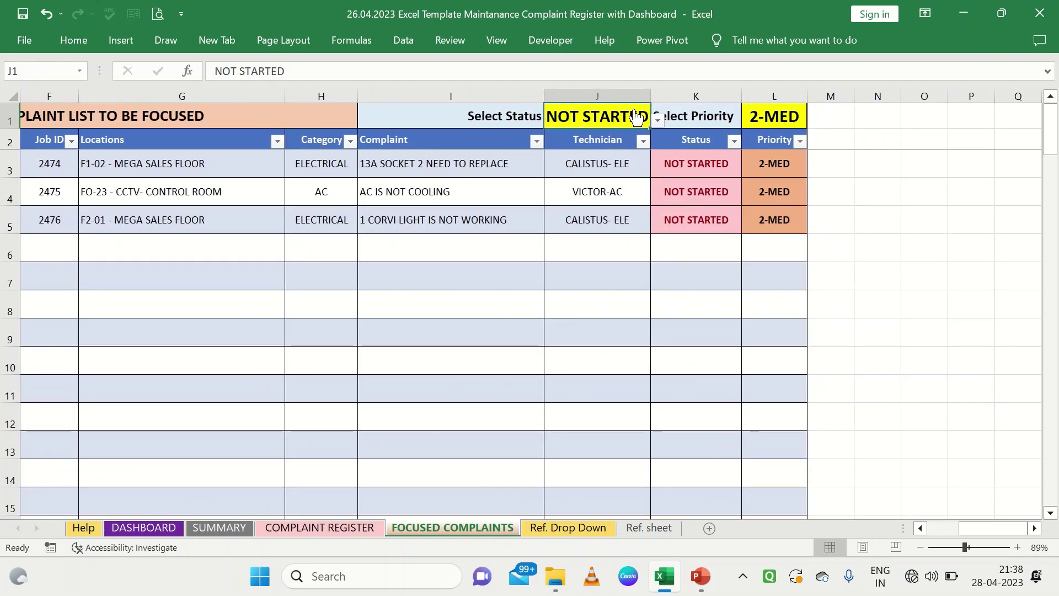
Switch the focused list's status selector to OPEN and on to A/C- TO - PAY, reviewing the complaints for each.
click(659, 117)
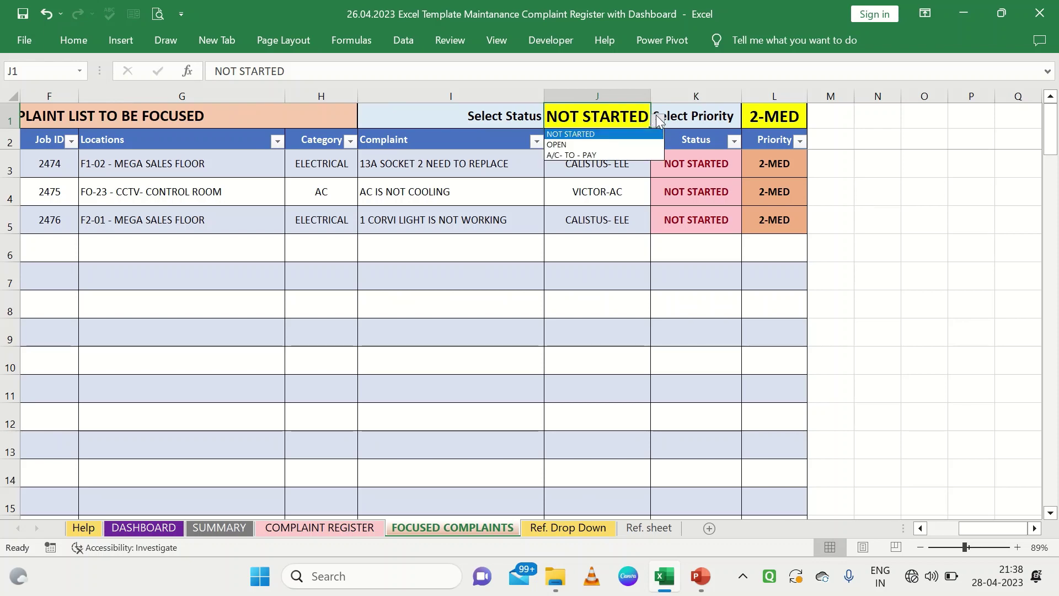
click(613, 144)
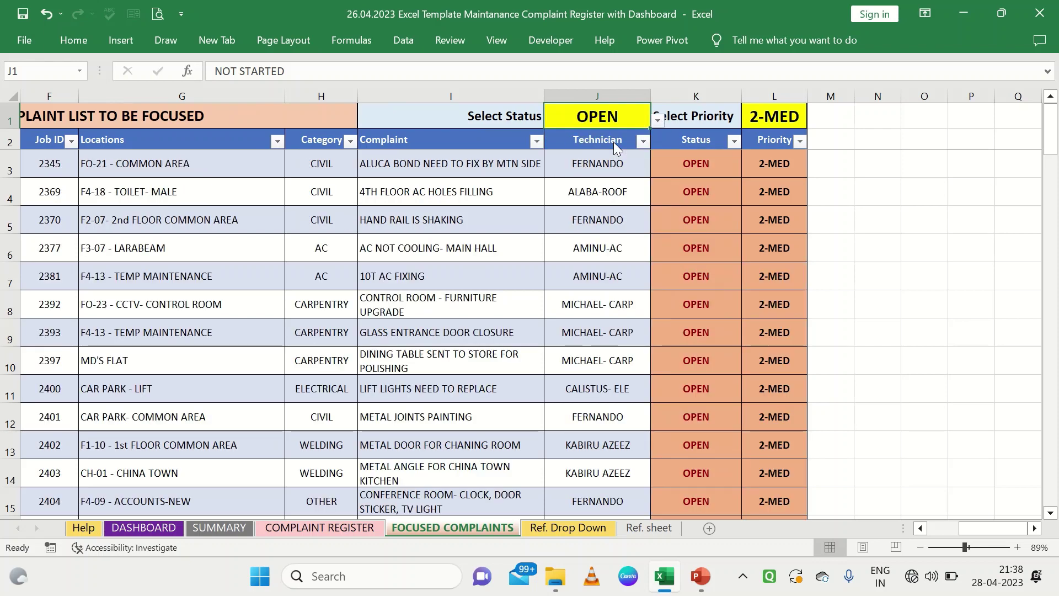
click(657, 119)
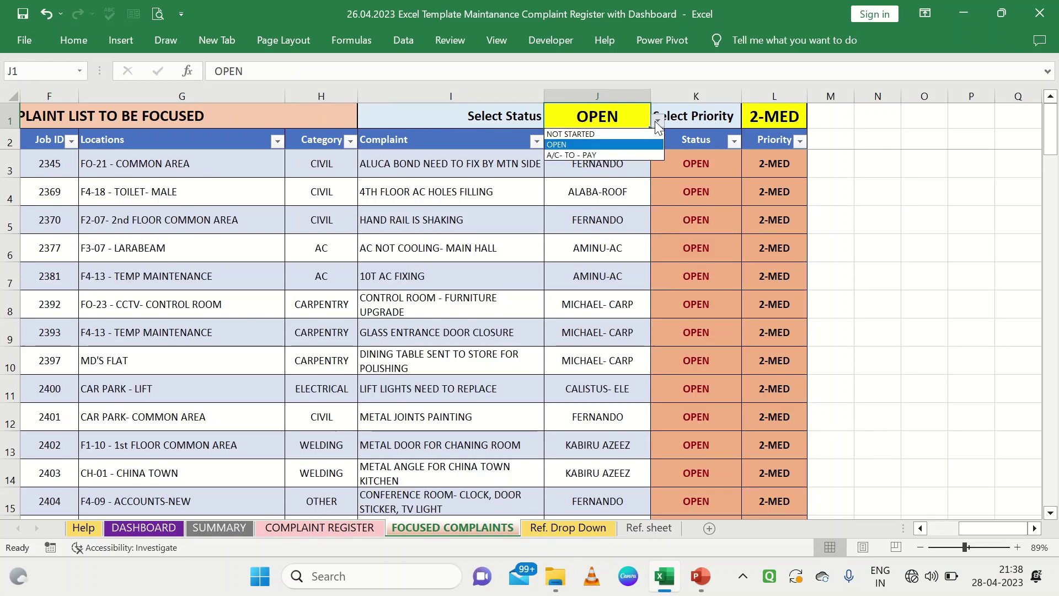
click(611, 154)
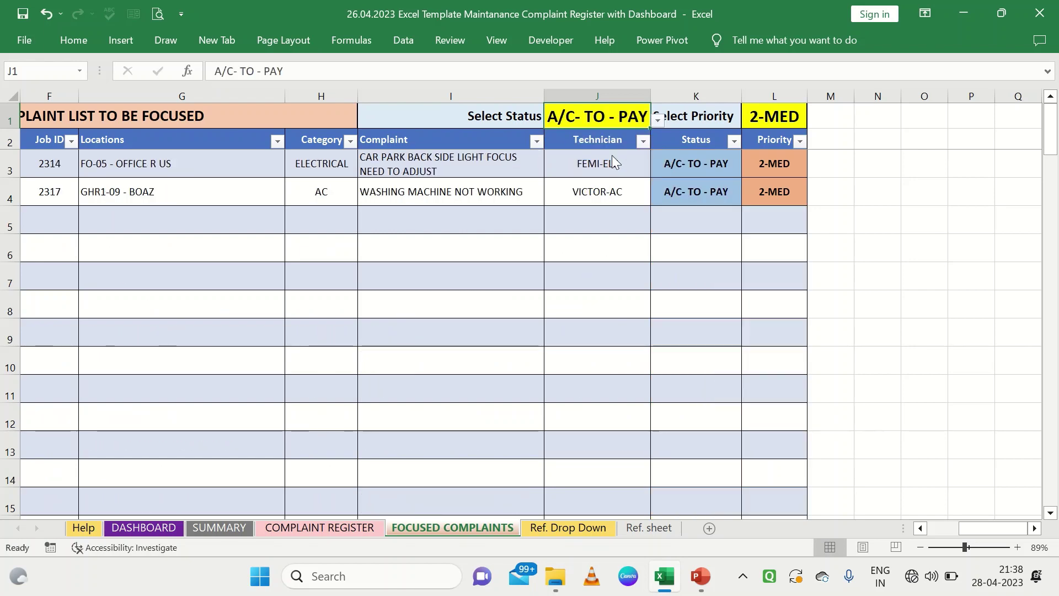
scroll(611, 155, left, 3)
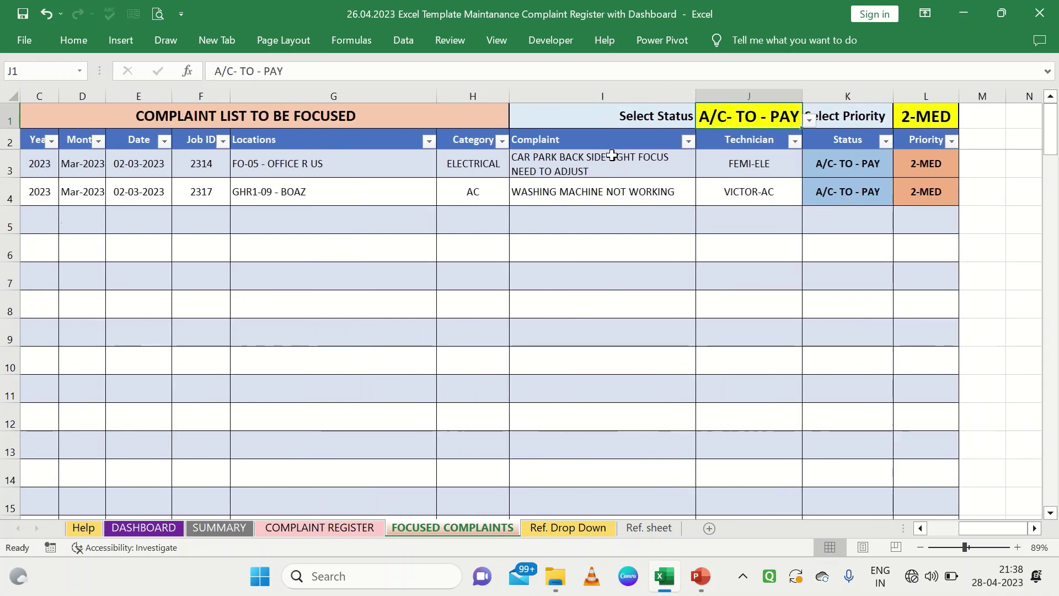
Set the focused complaint list's status to OPEN and its priority to 1-HIGH.
click(806, 120)
click(759, 143)
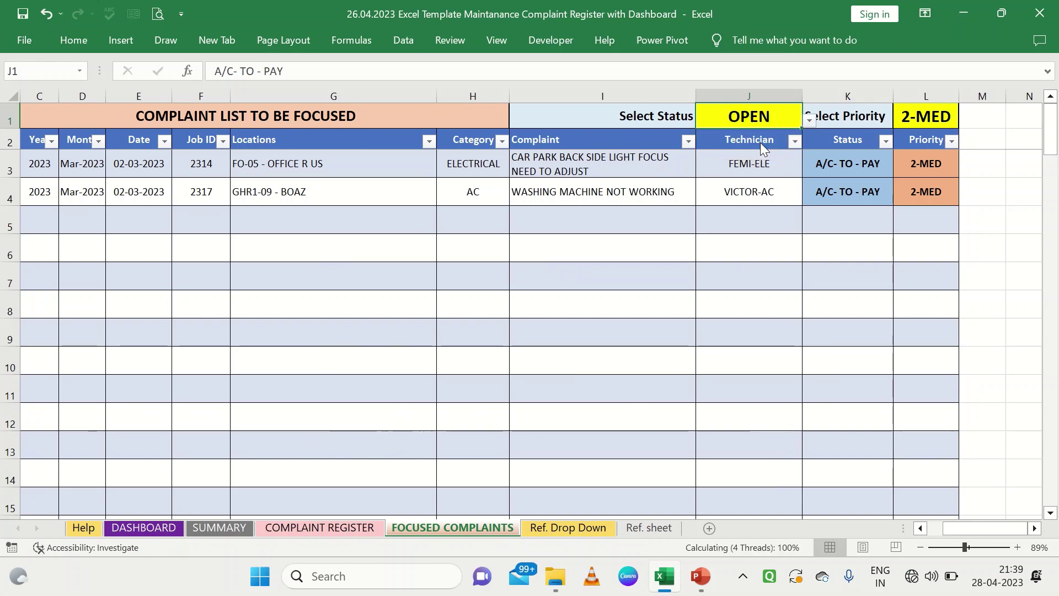
click(954, 125)
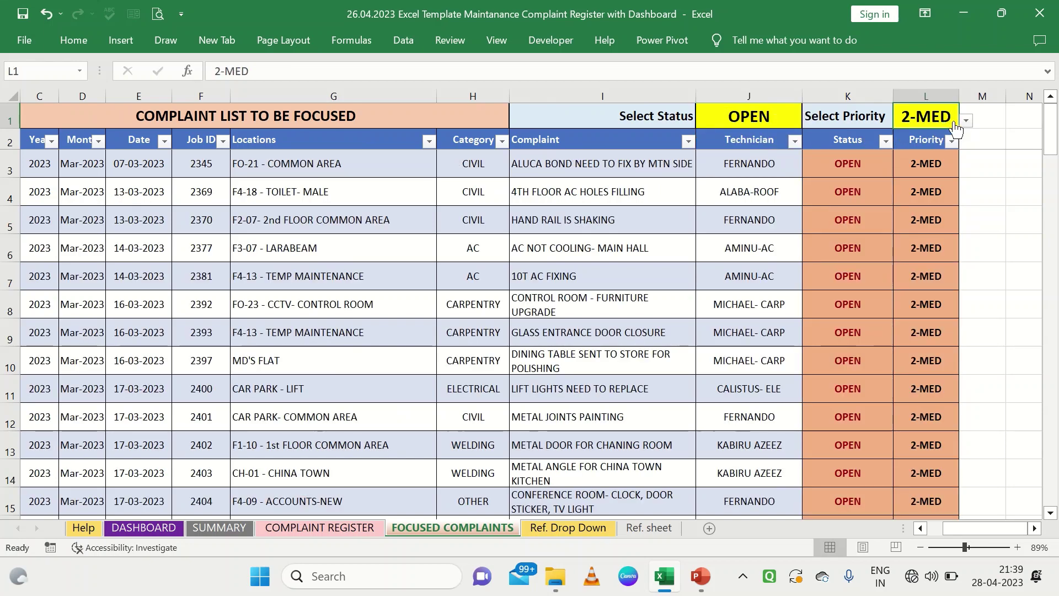
click(966, 122)
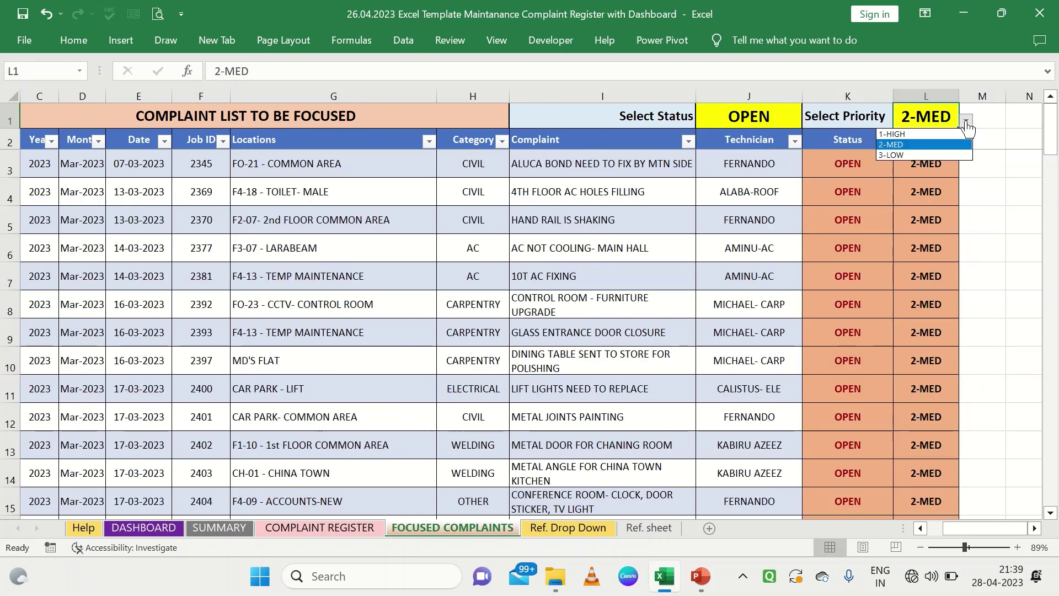
click(937, 135)
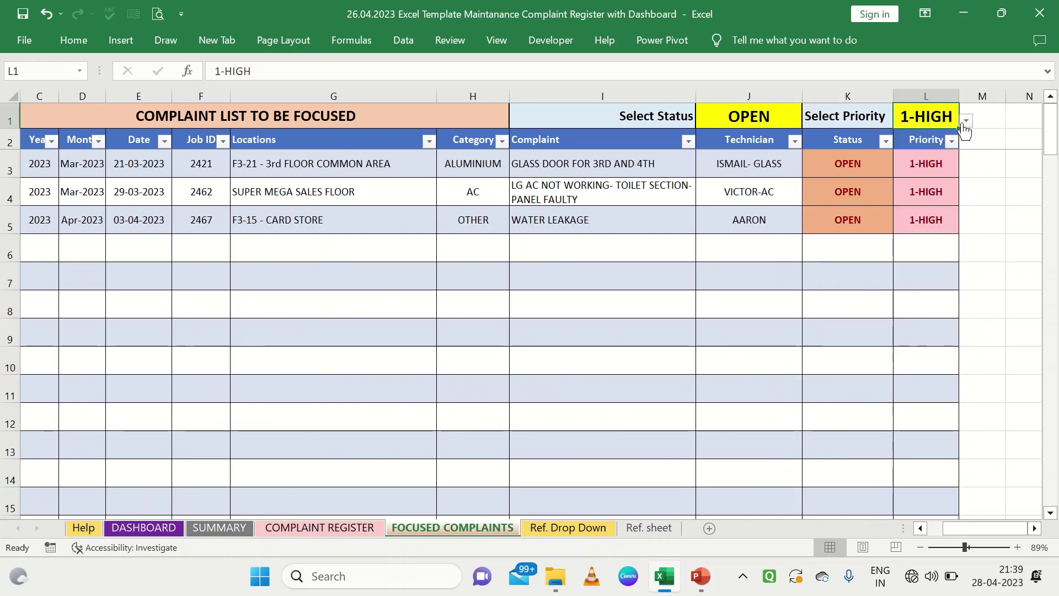
scroll(423, 275, left, 1)
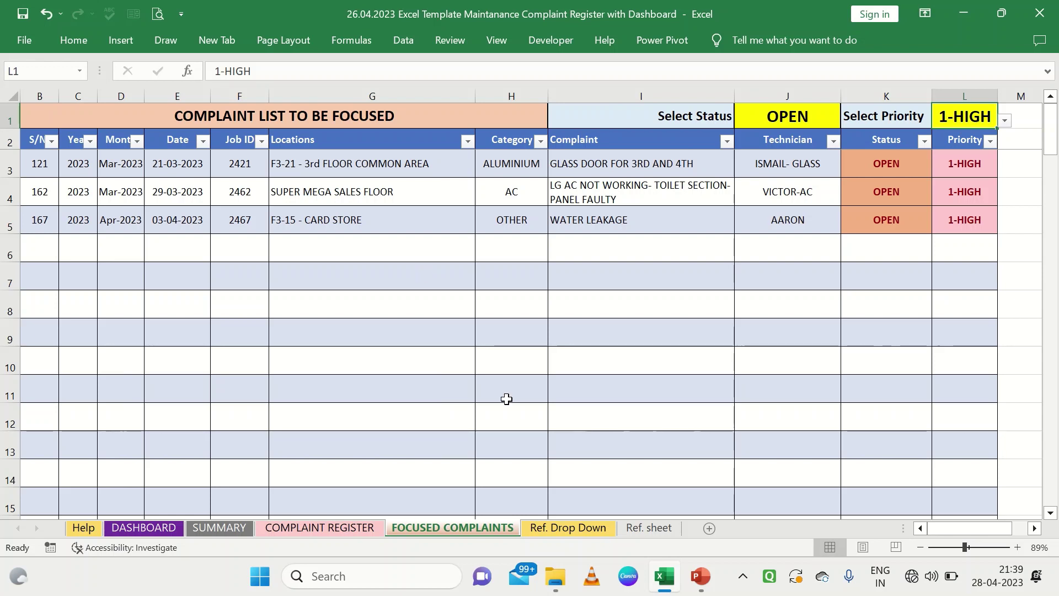
Open the Ref. Drop Down sheet and go through its LOCATIONS, ALL CATEGORY and TECHNICIAN source lists.
click(547, 525)
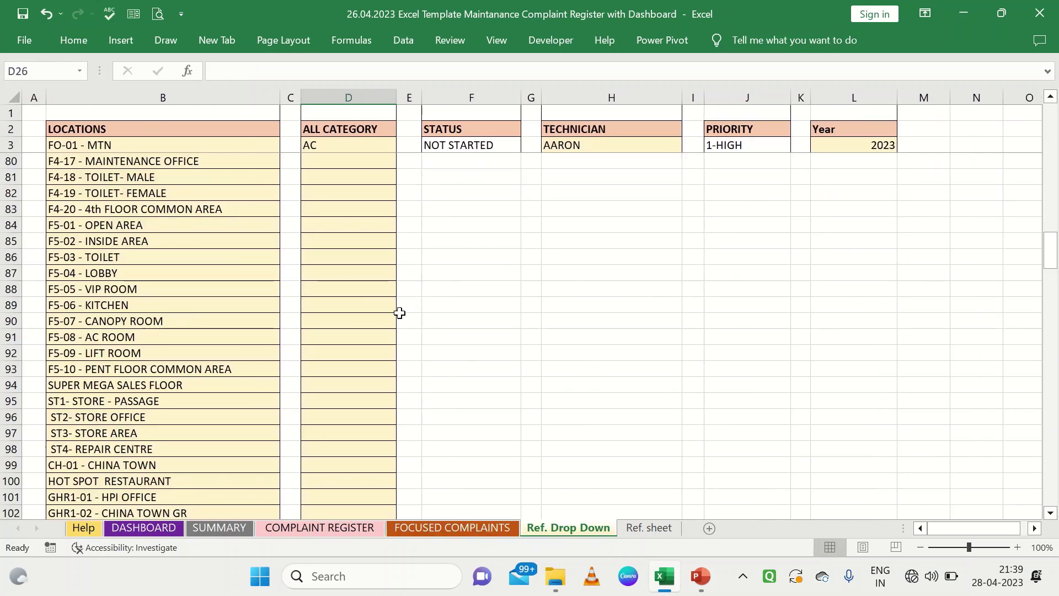
scroll(461, 305, up, 20)
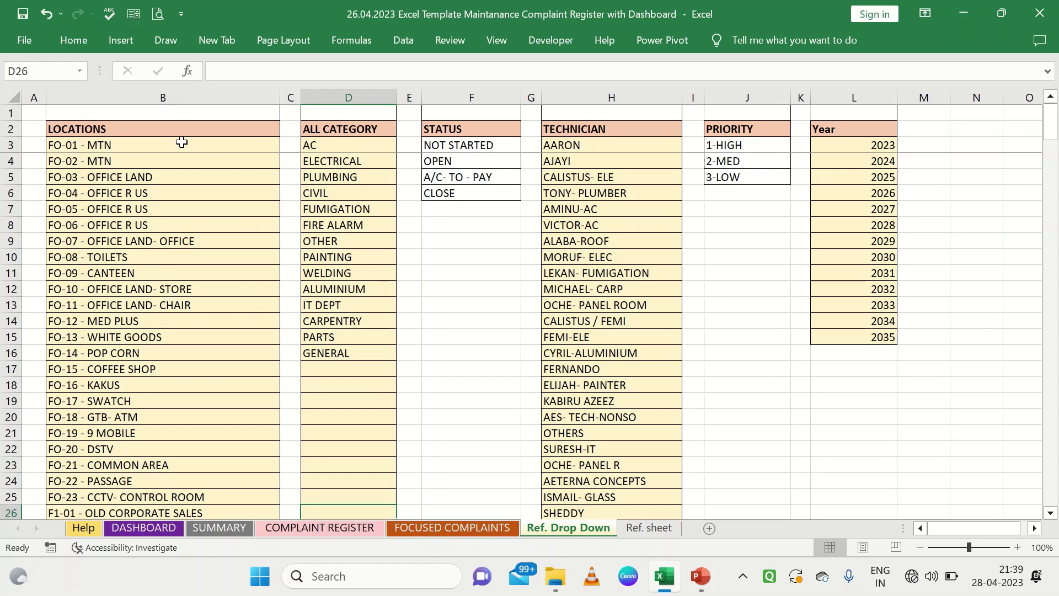
drag(182, 143, 170, 337)
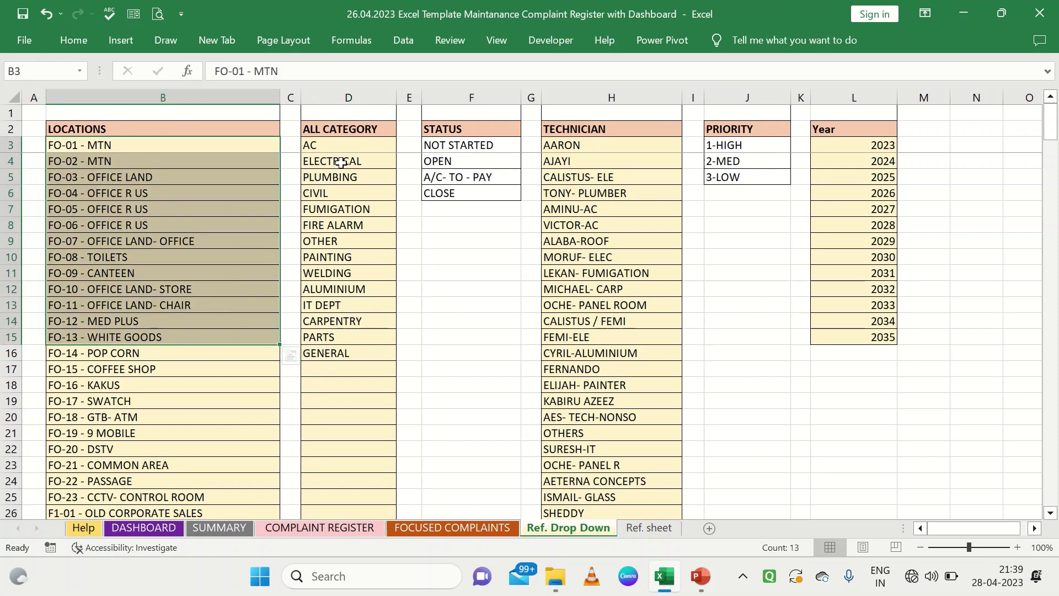
drag(352, 150, 354, 336)
drag(601, 142, 568, 386)
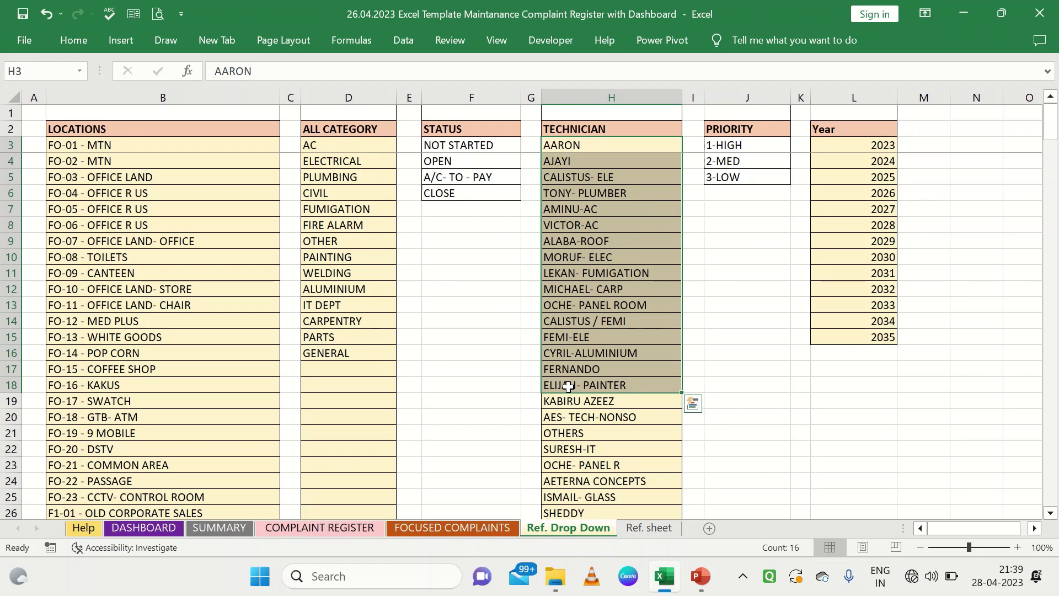
Check the location choices for the second record in the COMPLAINT REGISTER without changing it, and return to the DASHBOARD sheet.
click(351, 523)
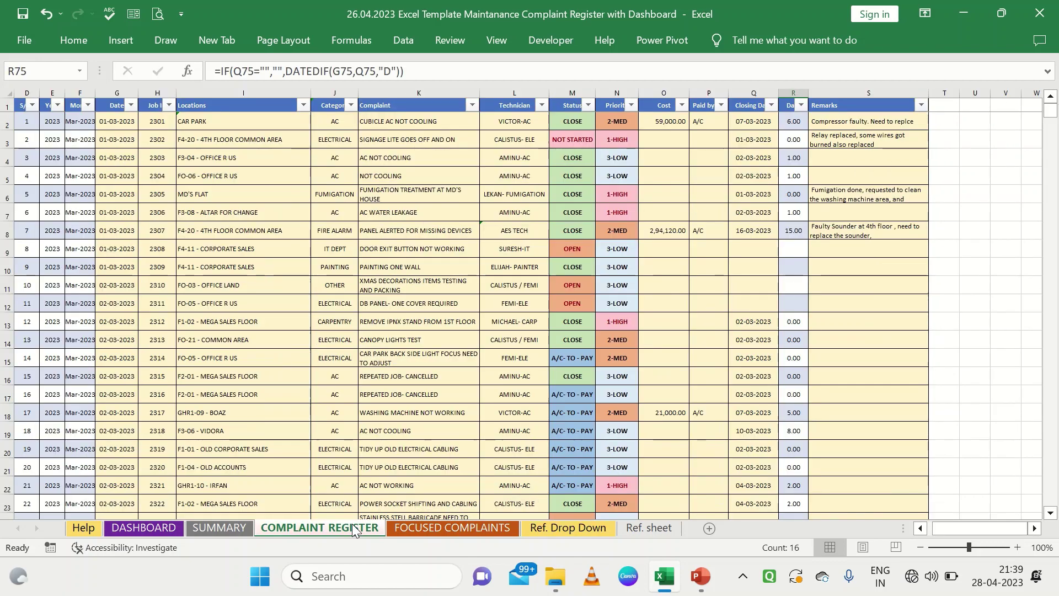
scroll(248, 180, up, 5)
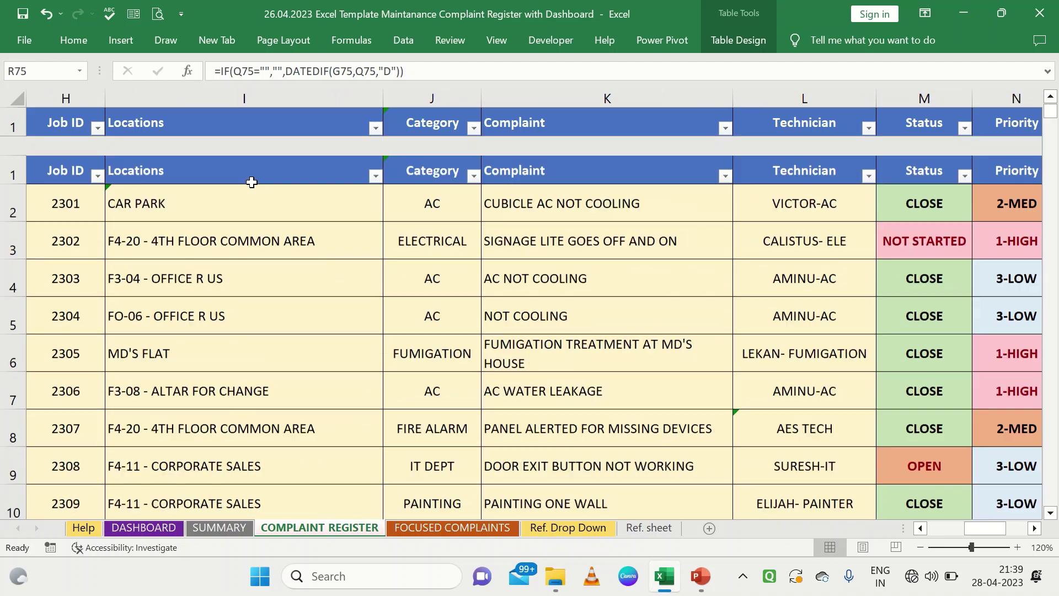
click(320, 181)
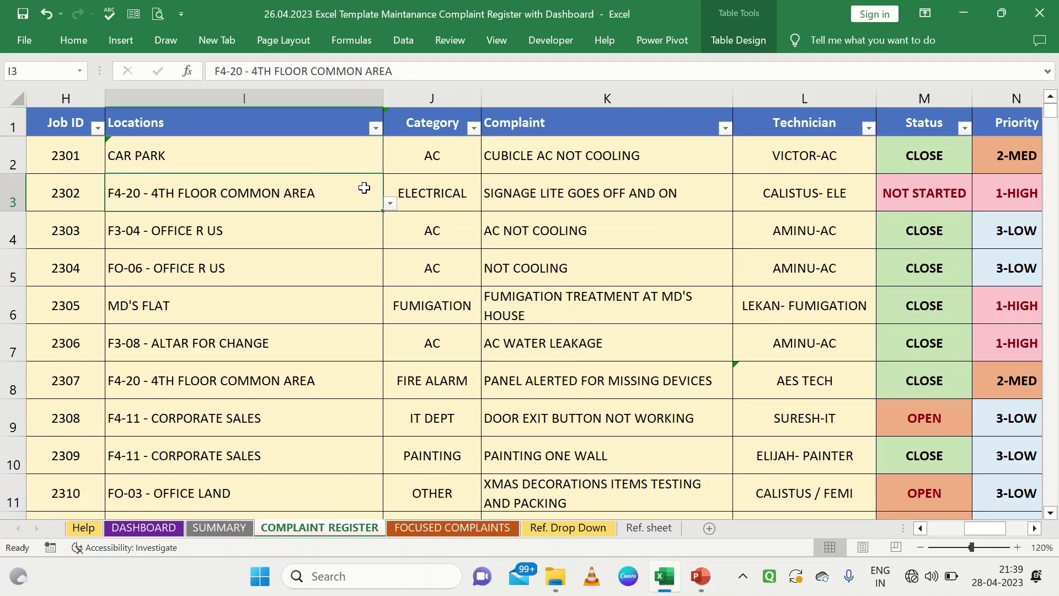
click(390, 204)
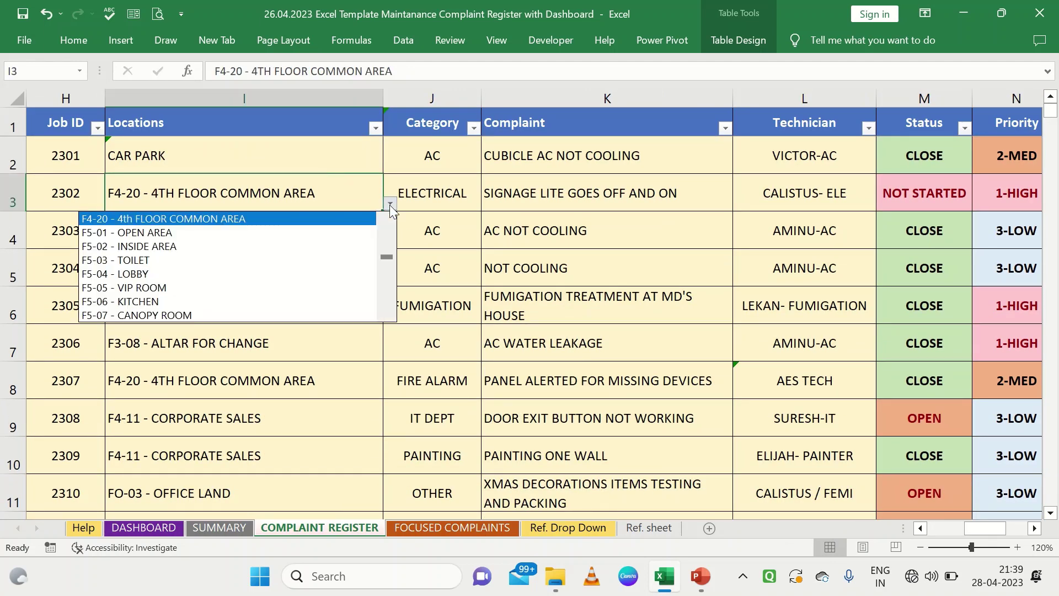
click(327, 184)
scroll(314, 298, left, 2)
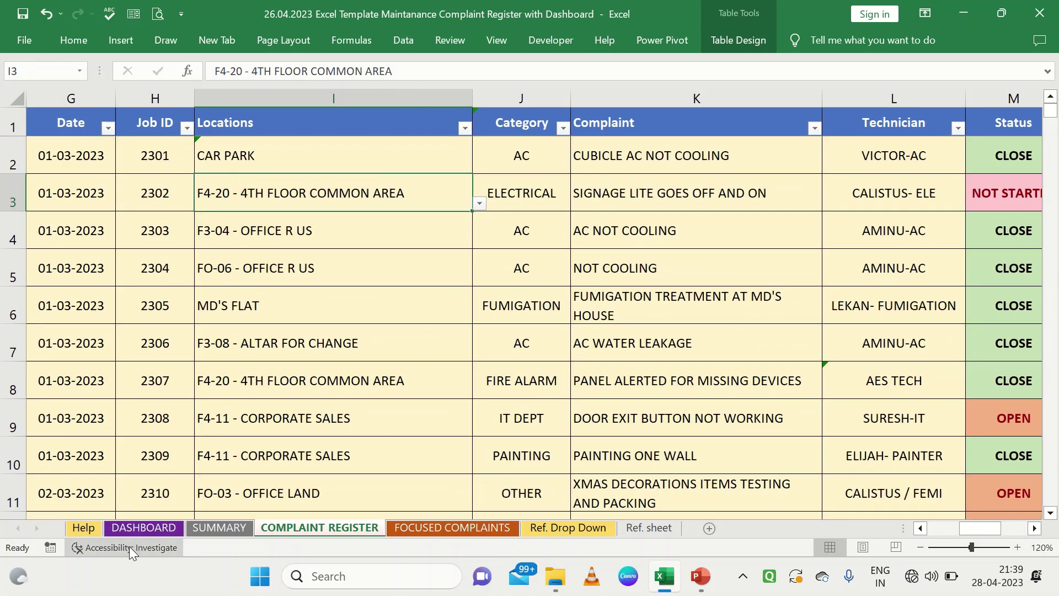
click(145, 528)
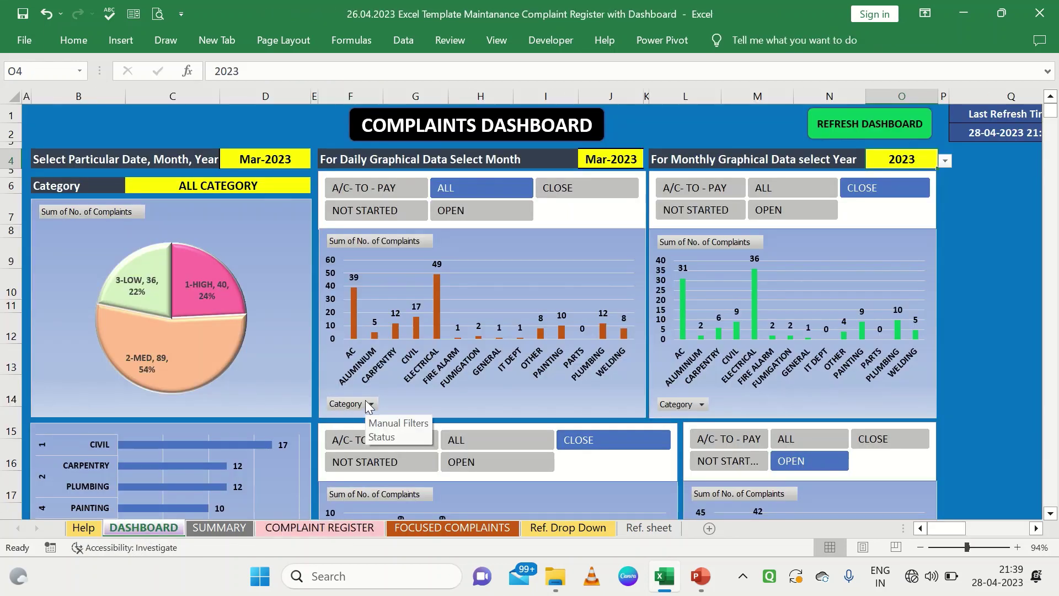